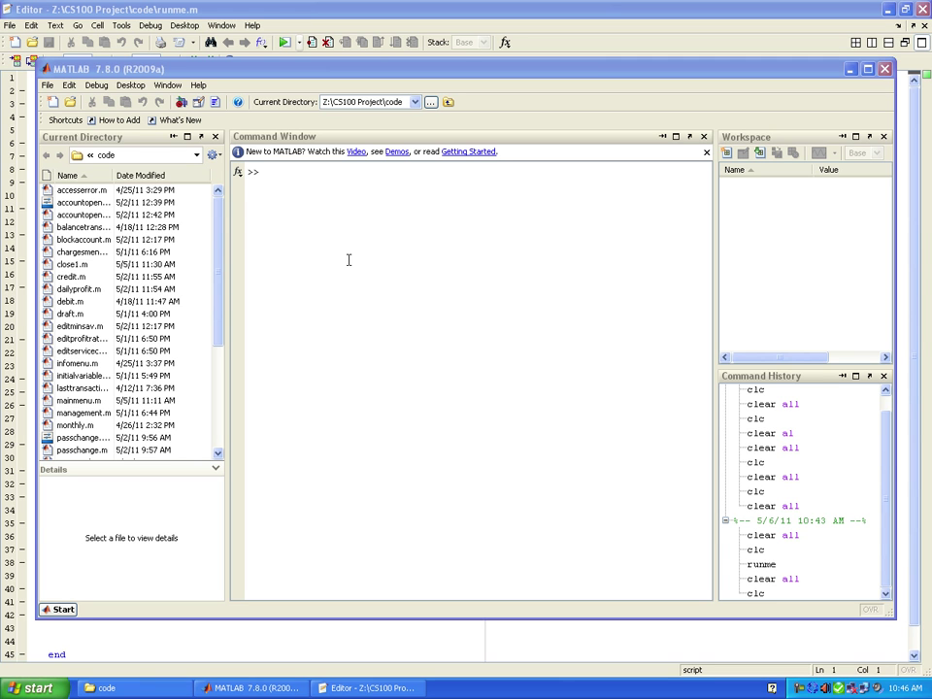
- Run the runme script from the MATLAB Command Window to start the bank program
{"action": "left_click", "coordinate": [295, 173]}
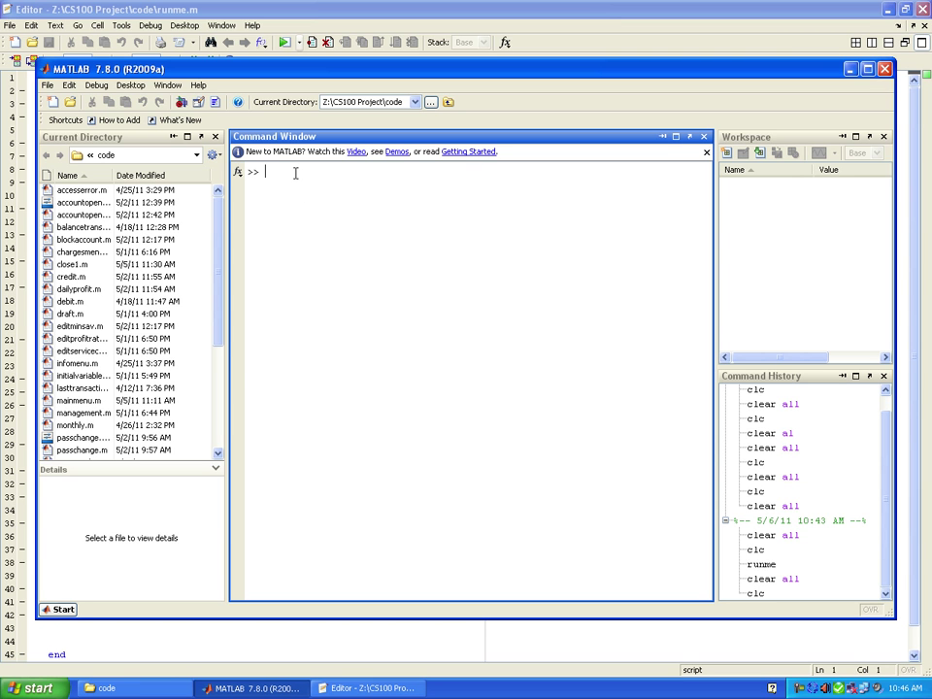
{"action": "type", "text": "runme"}
{"action": "key", "text": "Return"}
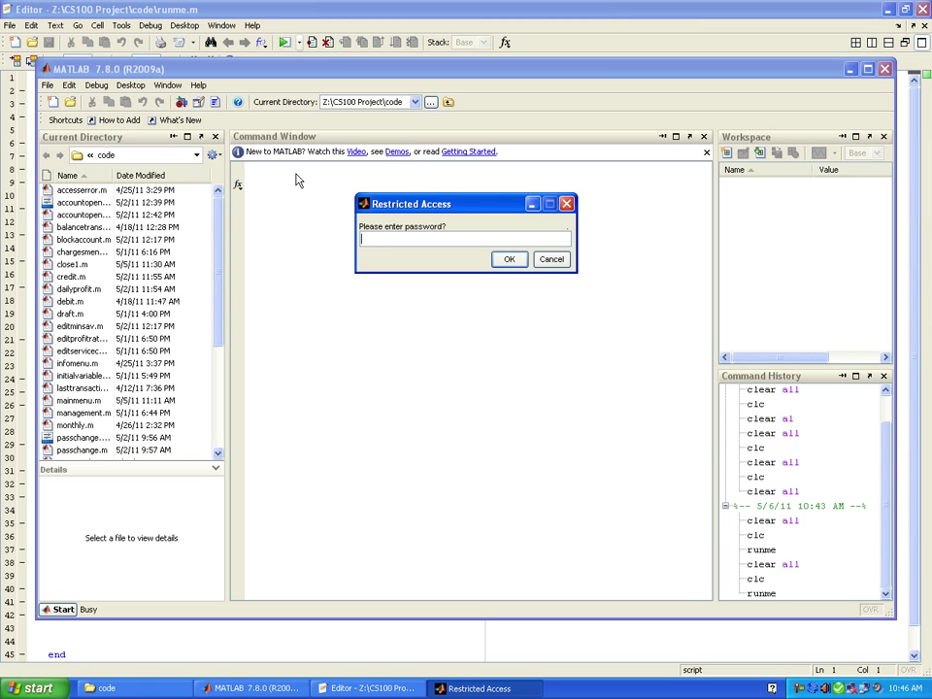
- Submit an incorrect password at the login prompt and dismiss the Access Denied error
{"action": "type", "text": "jkhf"}
{"action": "key", "text": "Tab"}
{"action": "key", "text": "Return"}
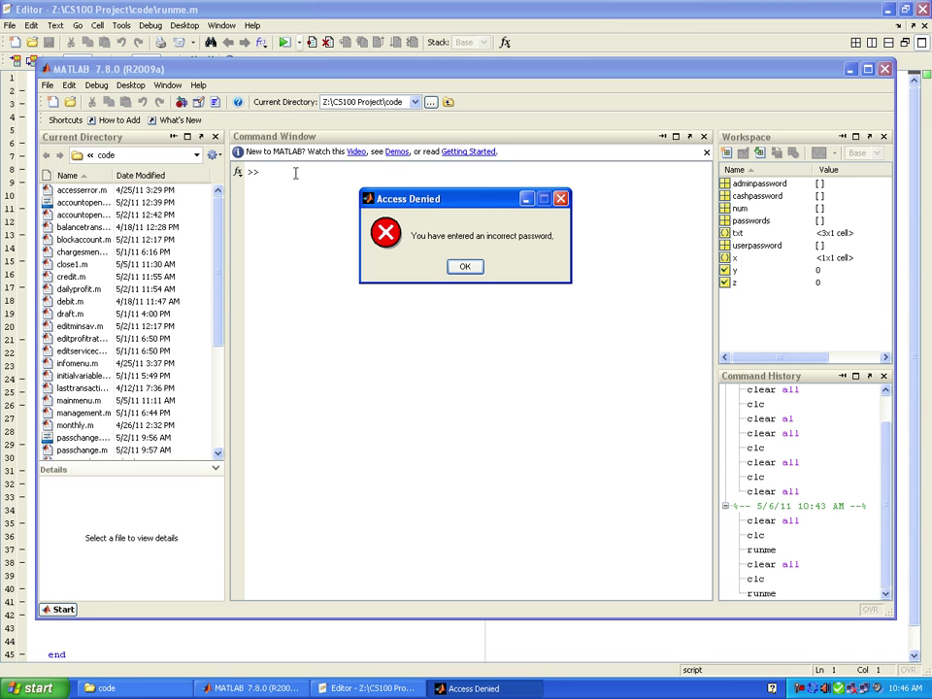
{"action": "left_click", "coordinate": [467, 266]}
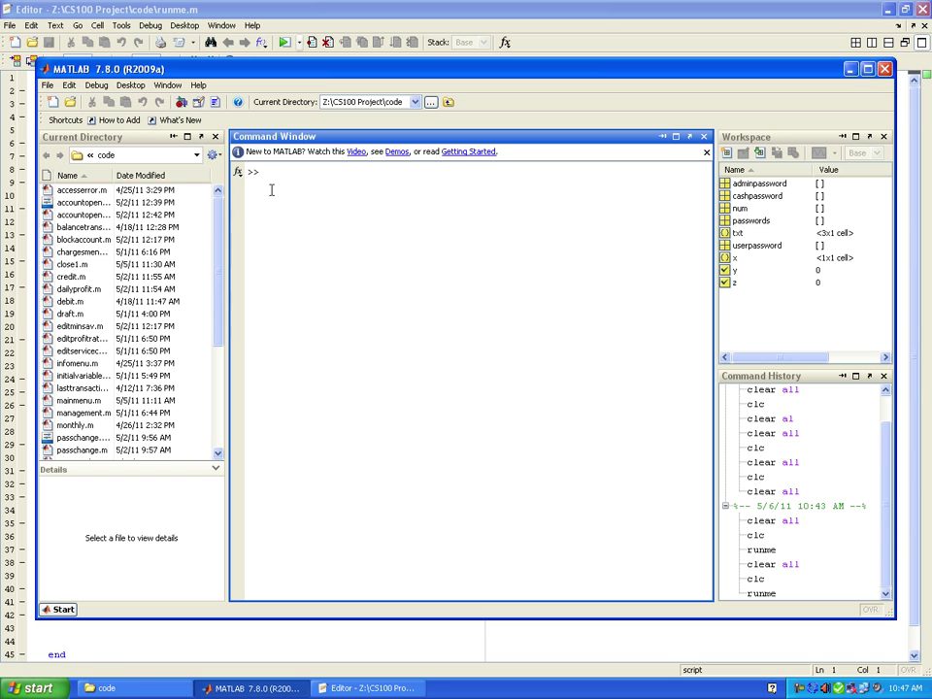
- Rerun runme and log in with the administrator password to reach the Main Menu
{"action": "type", "text": "runme"}
{"action": "key", "text": "Return"}
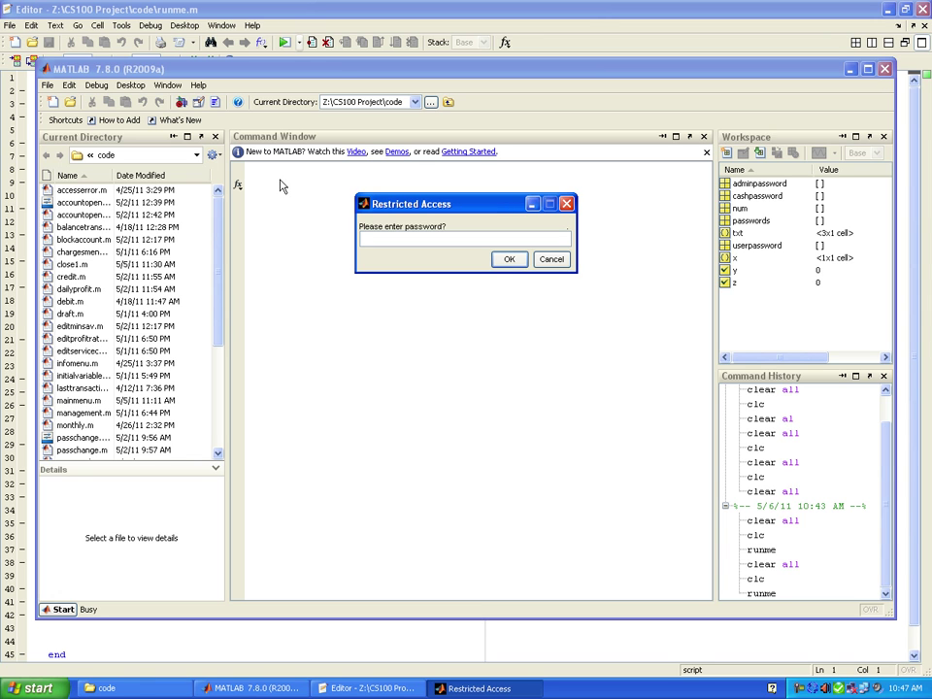
{"action": "type", "text": "admin"}
{"action": "key", "text": "Return"}
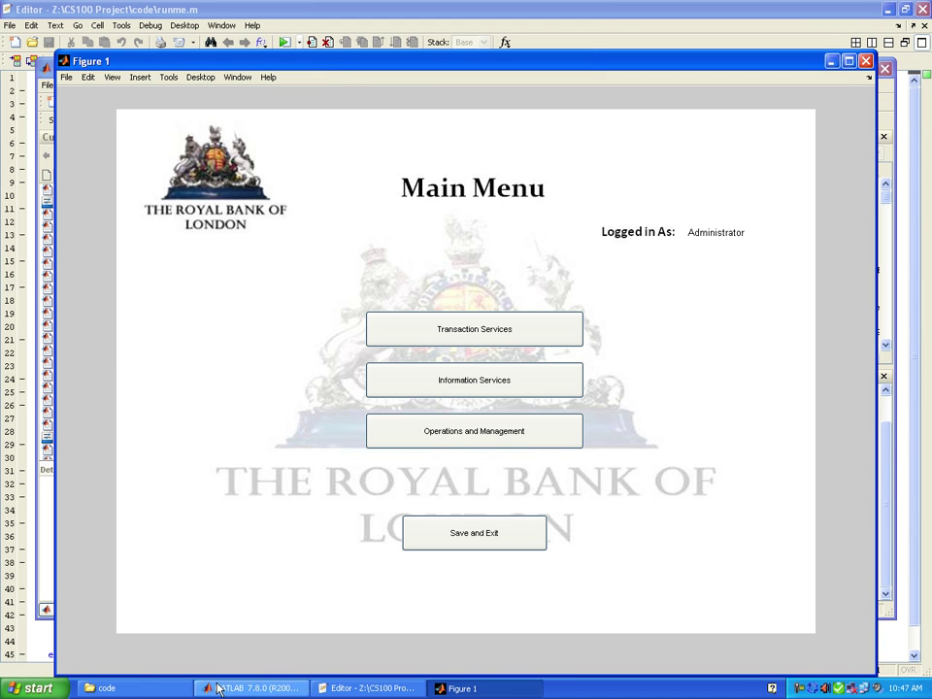
{"action": "key", "text": "alt+Tab"}
{"action": "key", "text": "alt+Tab"}
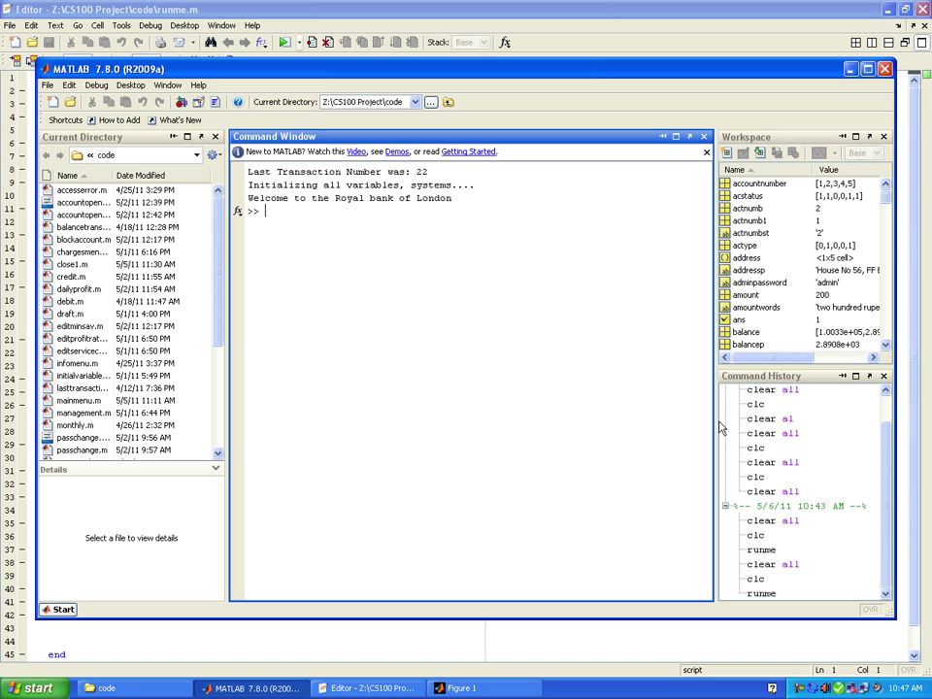
{"action": "scroll", "coordinate": [885, 211], "scroll_direction": "down", "scroll_amount": 2}
{"action": "scroll", "coordinate": [886, 211], "scroll_direction": "down", "scroll_amount": 10}
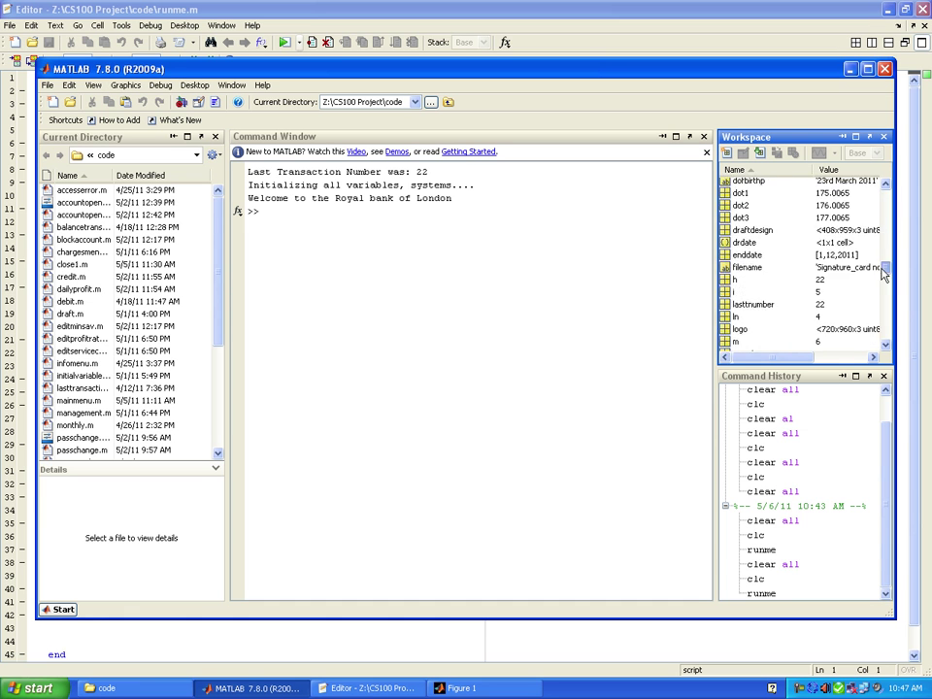
{"action": "scroll", "coordinate": [888, 204], "scroll_direction": "up", "scroll_amount": 15}
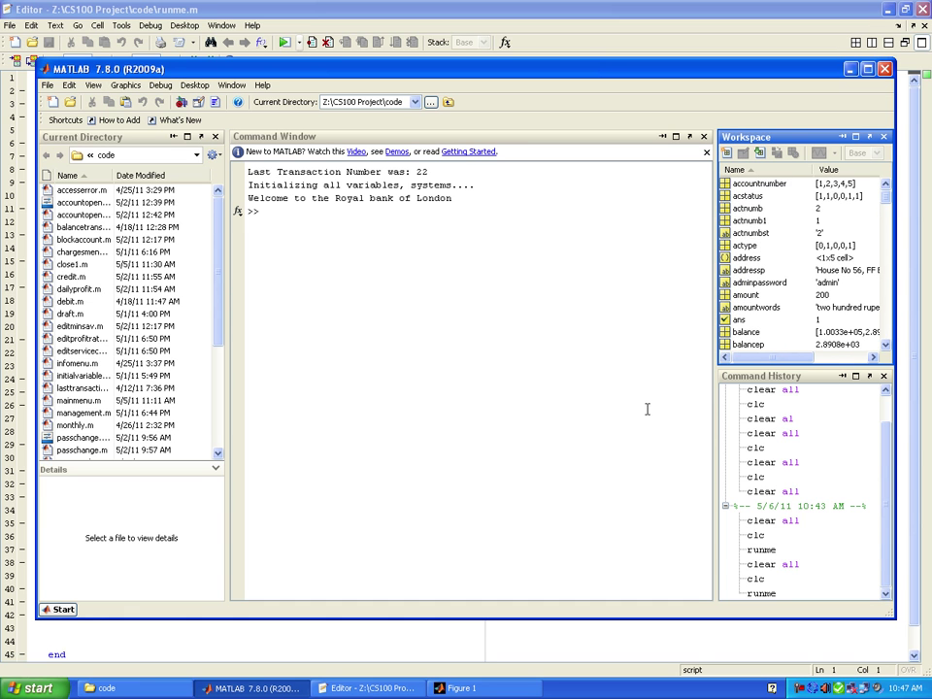
{"action": "left_click", "coordinate": [462, 687]}
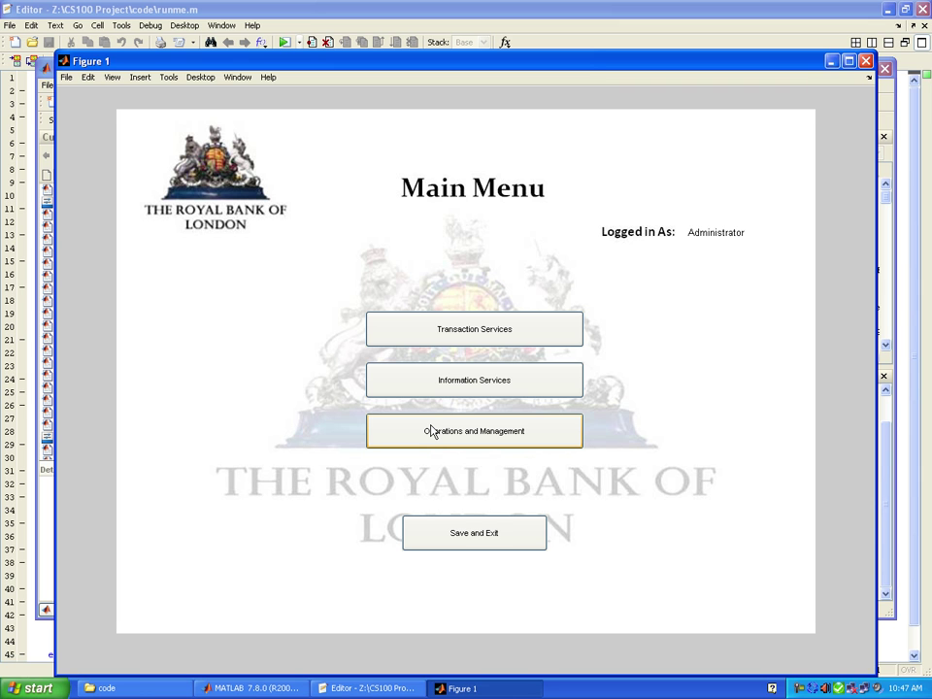
- Open Account Opening under Operations and Management and enter the customer's full name
{"action": "left_click", "coordinate": [433, 432]}
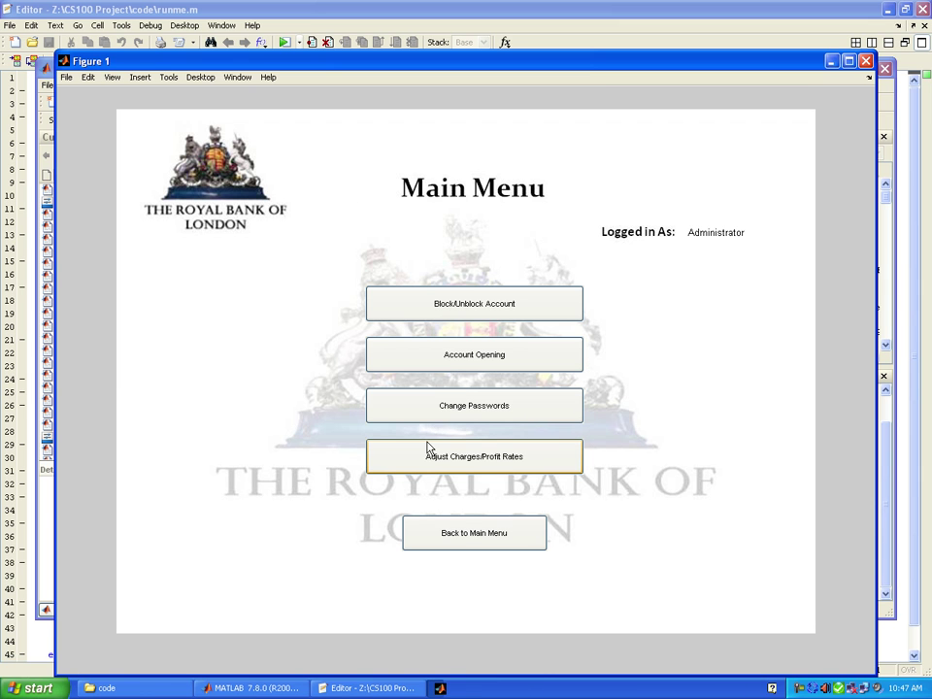
{"action": "left_click", "coordinate": [458, 361]}
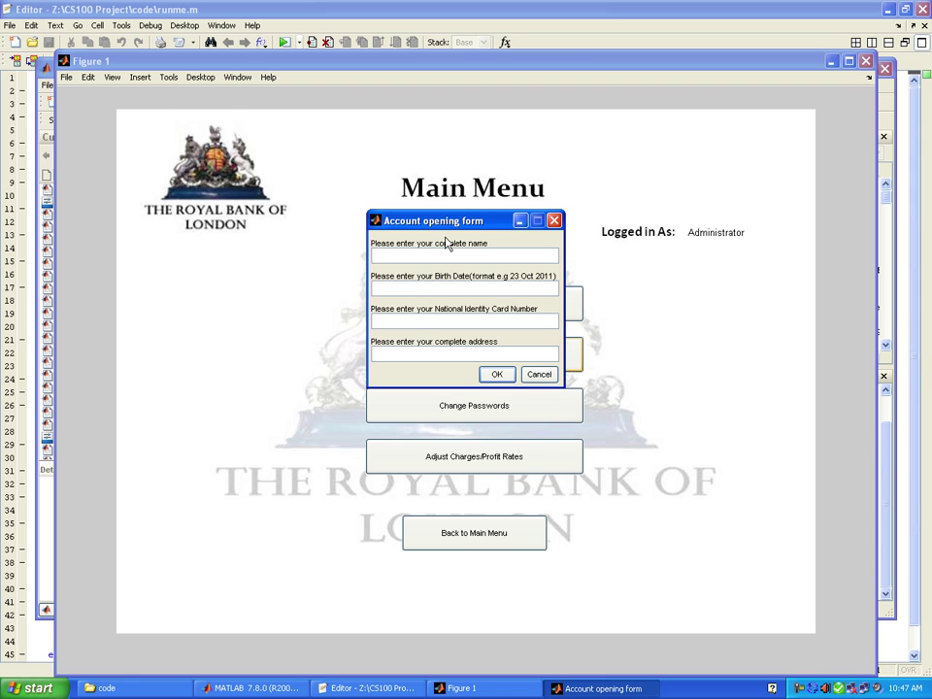
{"action": "key", "text": "Tab"}
- Fill in the customer's birth date, identity card number and home address
{"action": "type", "text": "20 mar"}
{"action": "key", "text": "BackSpace"}
{"action": "key", "text": "BackSpace"}
{"action": "key", "text": "BackSpace"}
{"action": "type", "text": "Ma"}
{"action": "type", "text": "r"}
{"action": "type", "text": " 1985"}
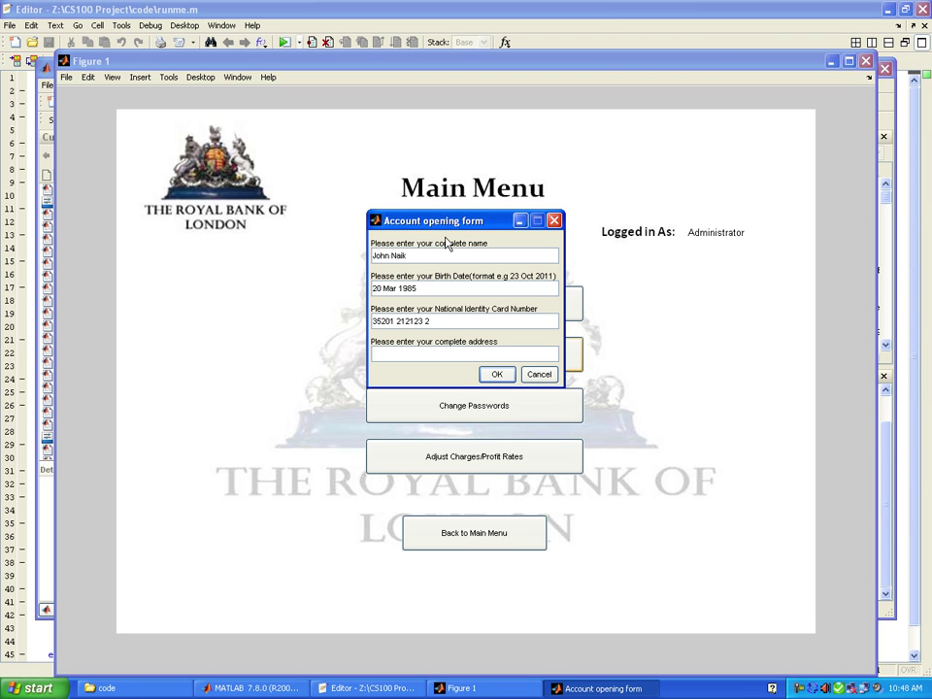
{"action": "key", "text": "Tab"}
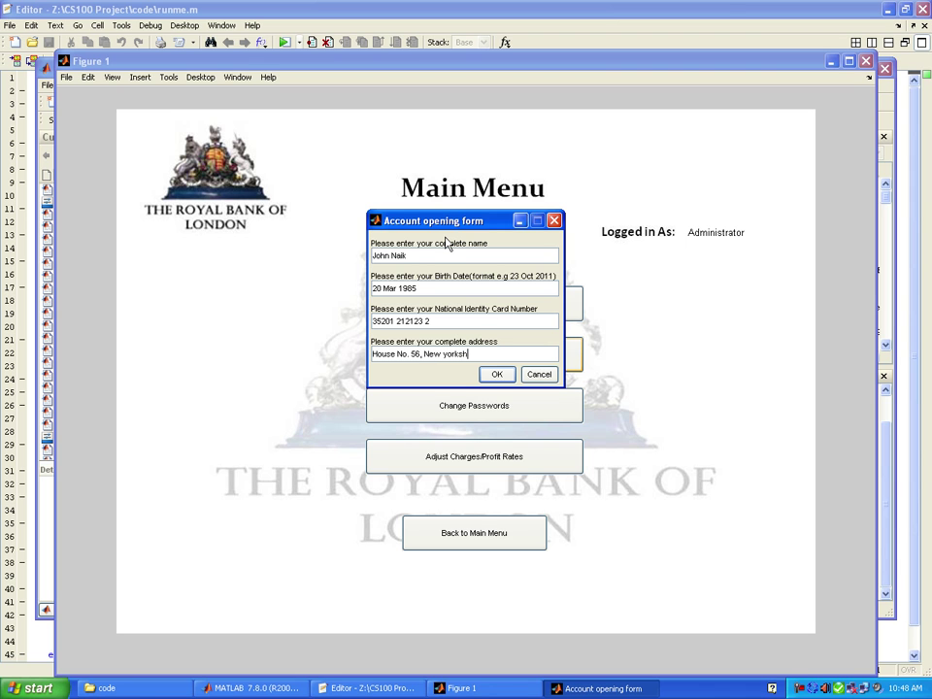
- Submit the form, attach the Signature_card image, and open a PLS Savings account
{"action": "left_click", "coordinate": [503, 377]}
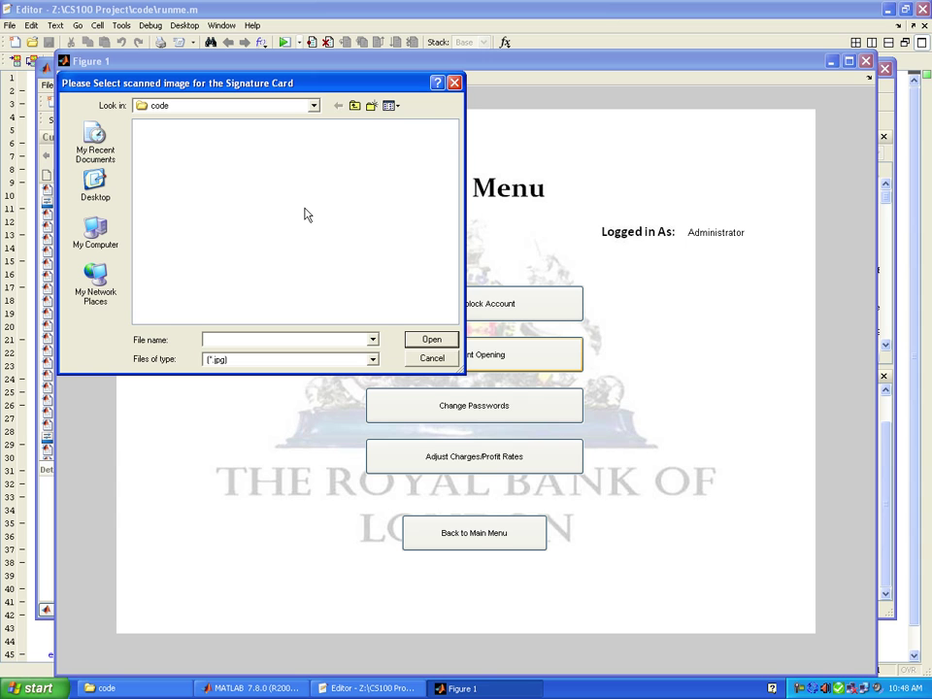
{"action": "left_click", "coordinate": [354, 107]}
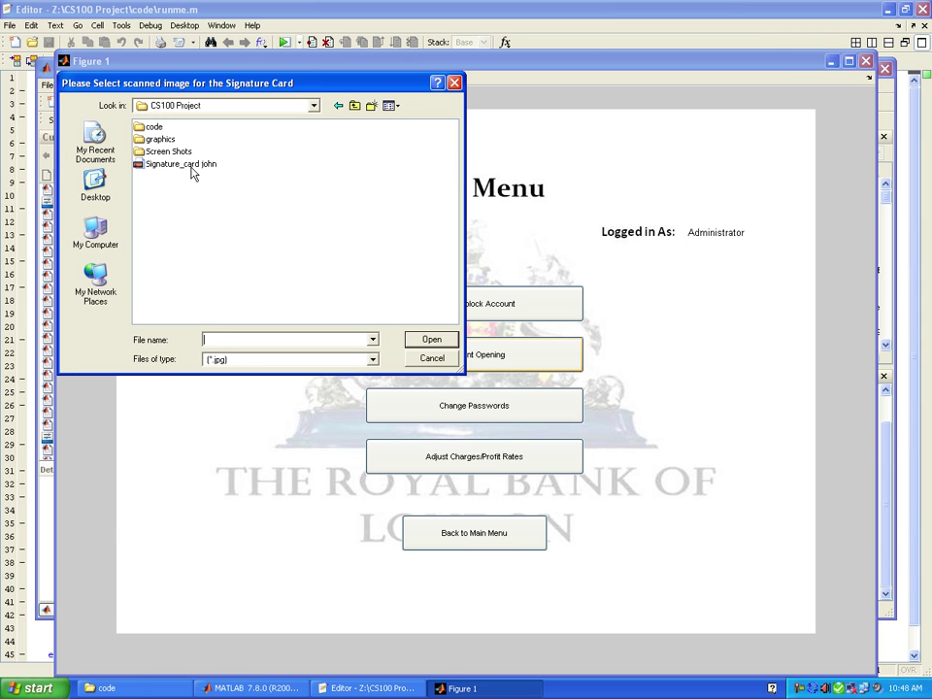
{"action": "left_click", "coordinate": [182, 167]}
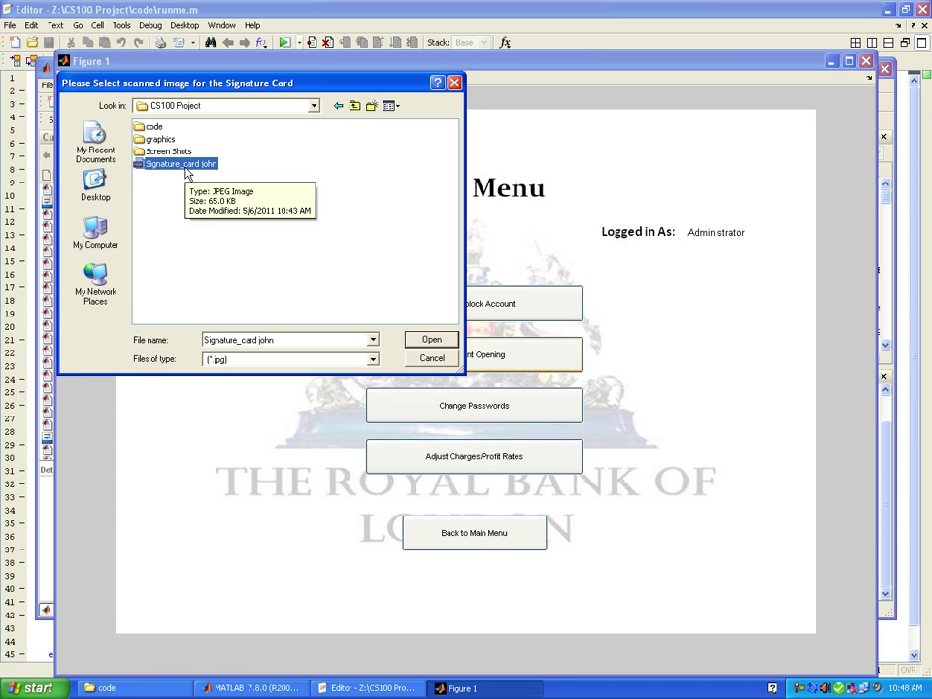
{"action": "left_click", "coordinate": [427, 340]}
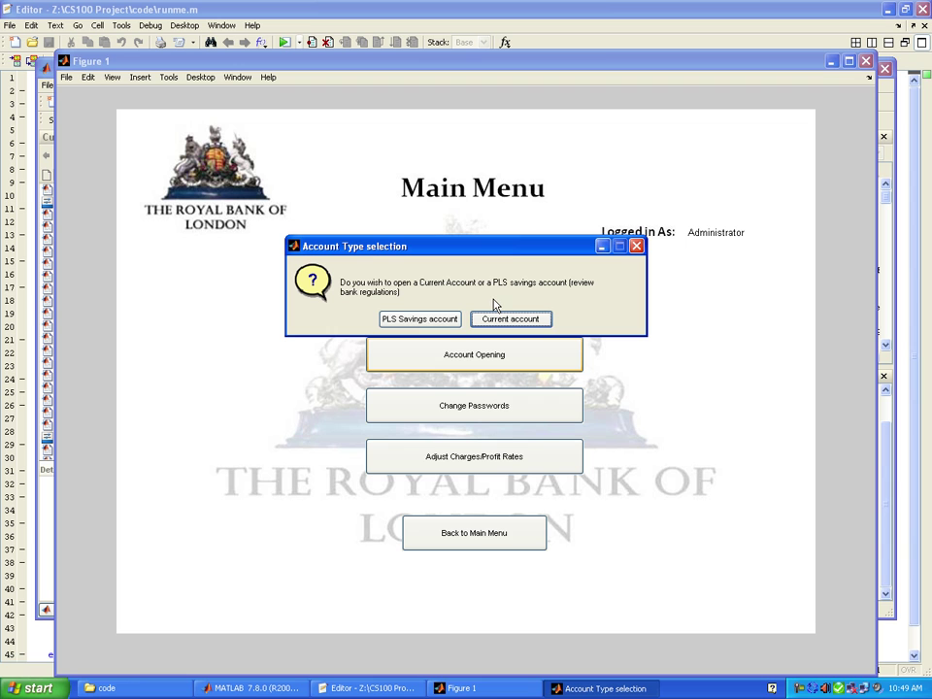
{"action": "left_click", "coordinate": [428, 324]}
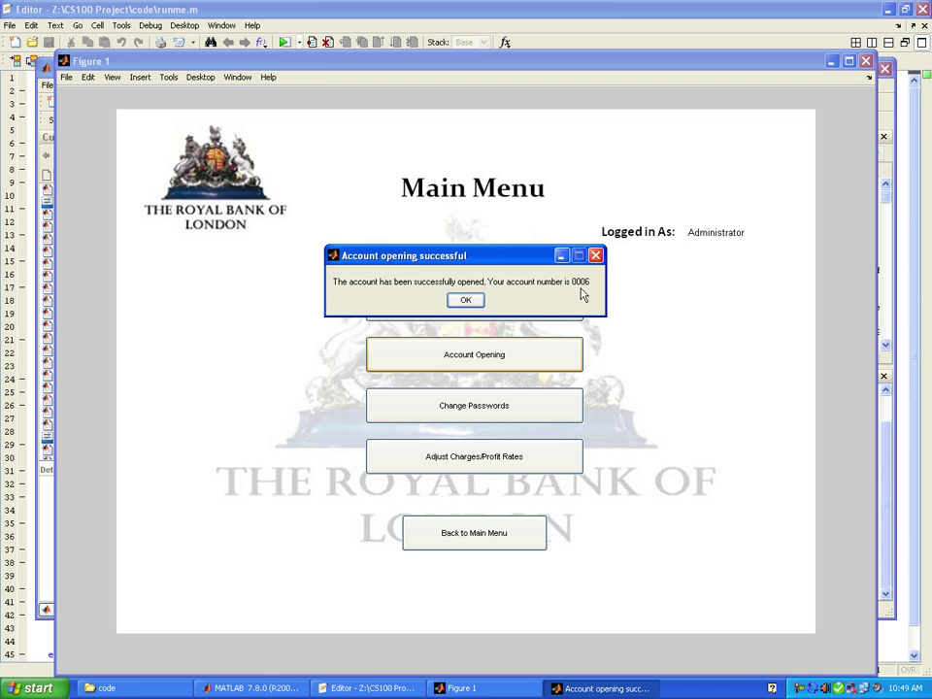
{"action": "left_click", "coordinate": [472, 299]}
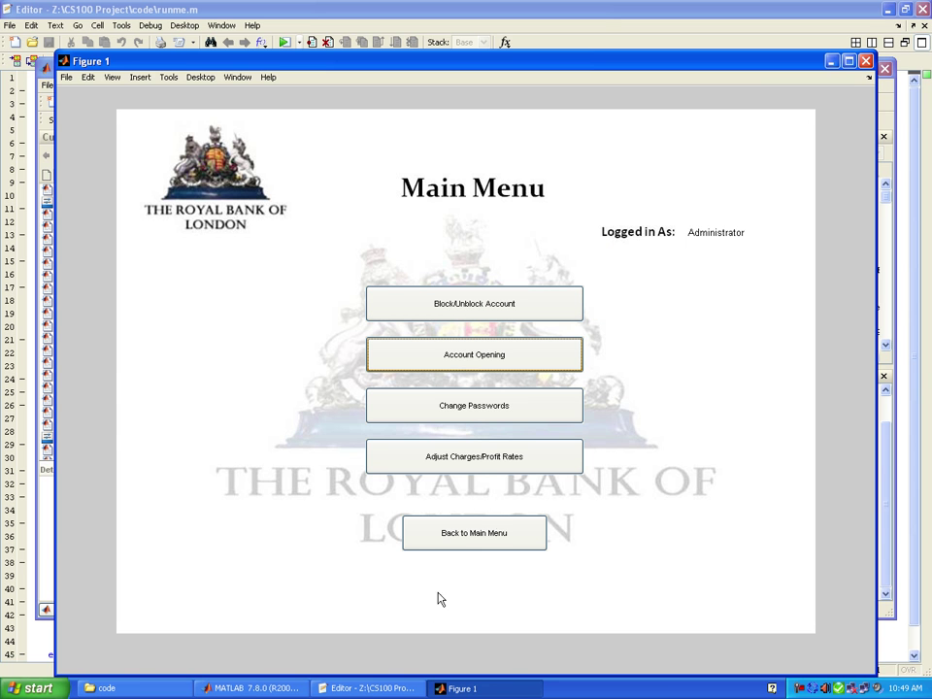
- Go from the Main Menu to Transaction Services and start a Cash Deposit
{"action": "left_click", "coordinate": [476, 534]}
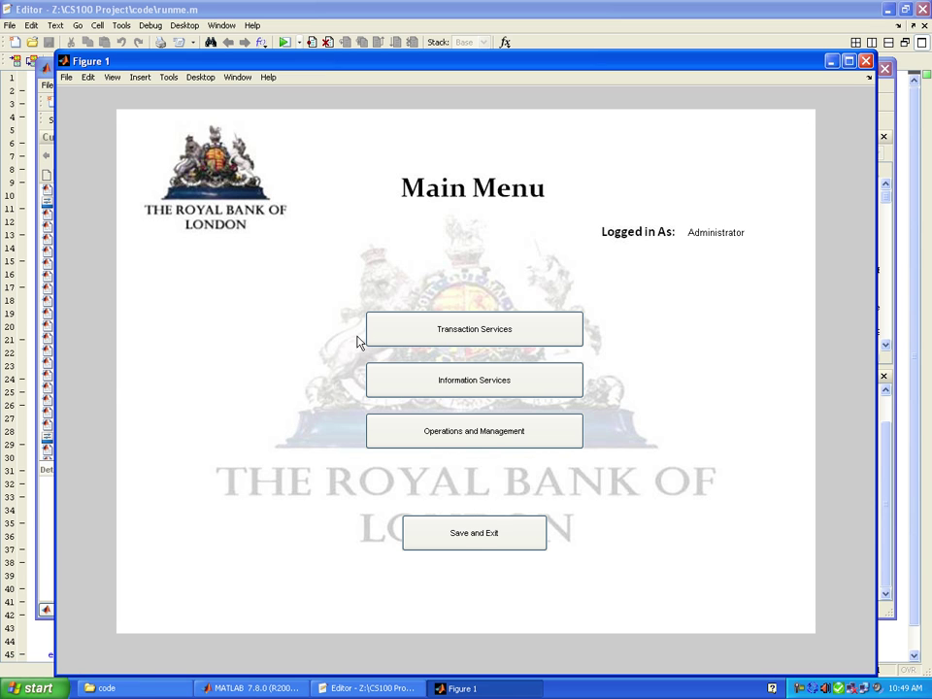
{"action": "left_click", "coordinate": [430, 333]}
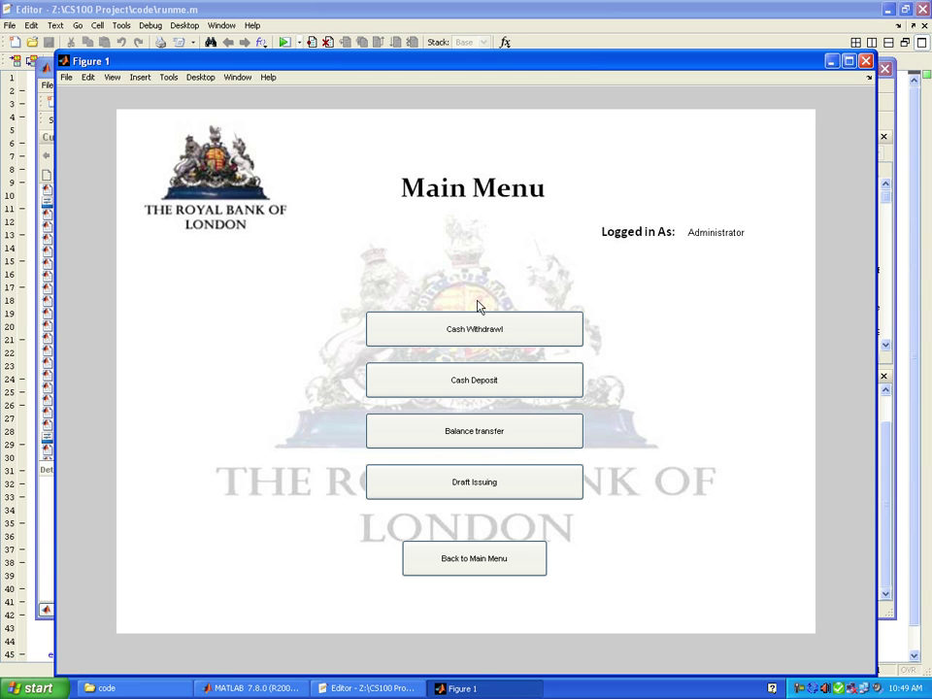
{"action": "left_click", "coordinate": [471, 381]}
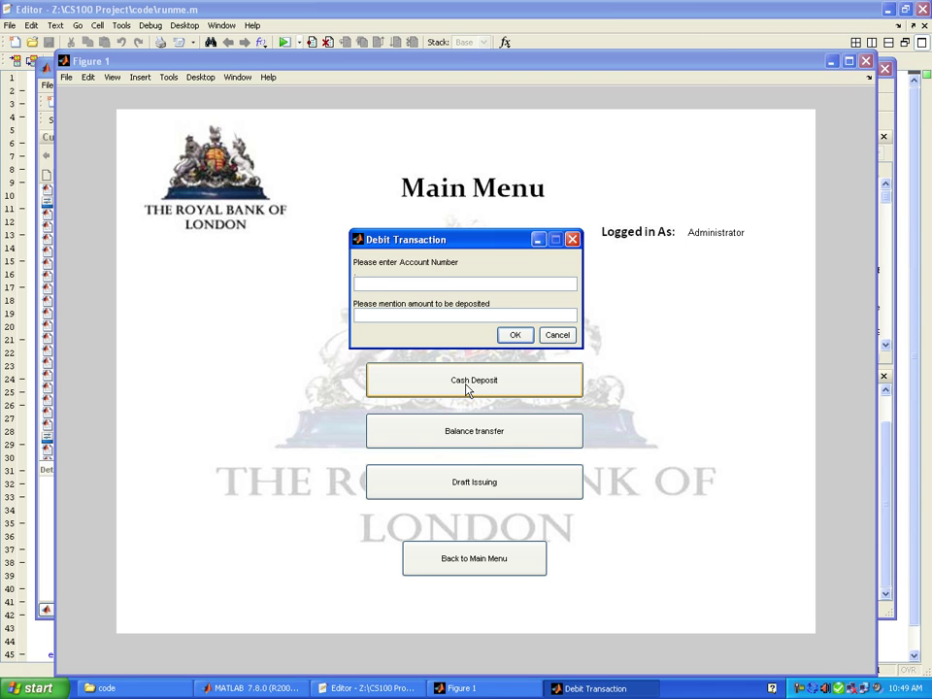
- Enter the customer's account number and a 300-pound deposit amount, then submit
{"action": "type", "text": "6"}
{"action": "key", "text": "Tab"}
{"action": "type", "text": "300"}
{"action": "key", "text": "Tab"}
{"action": "key", "text": "Return"}
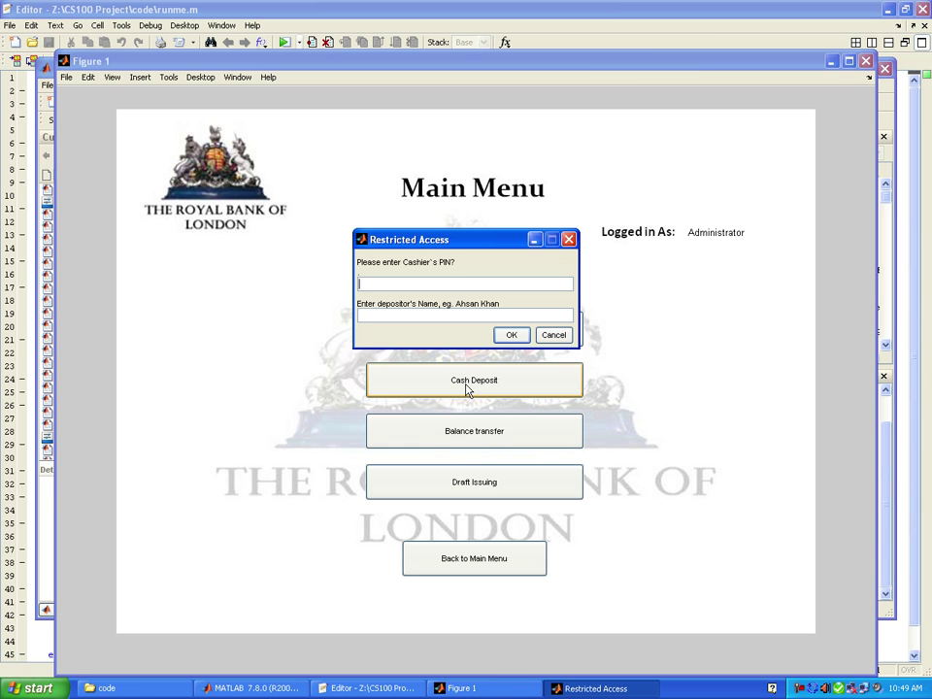
- Enter the cashier PIN and the depositor's name to complete the credit transaction
{"action": "type", "text": "cash"}
{"action": "key", "text": "Tab"}
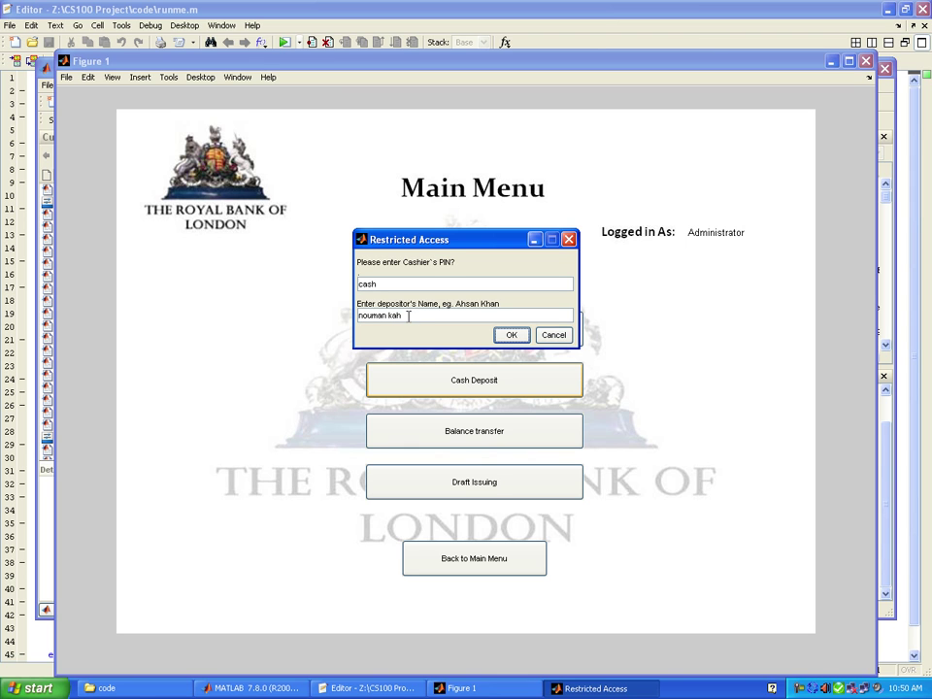
{"action": "left_click", "coordinate": [512, 335]}
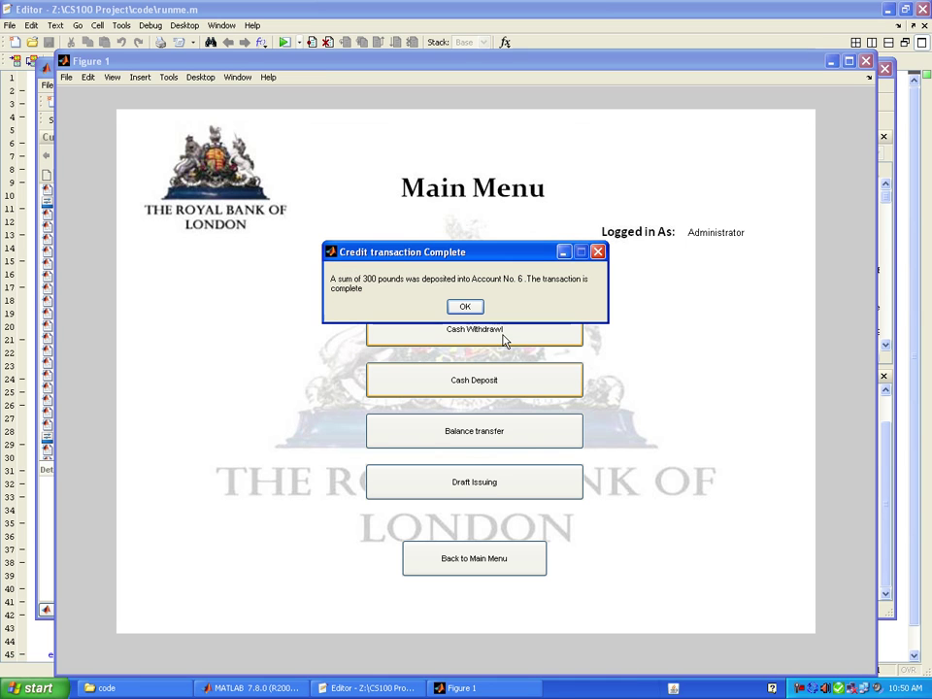
- Start a Cash Withdrawal of 10 pounds from the customer's account
{"action": "left_click", "coordinate": [464, 307]}
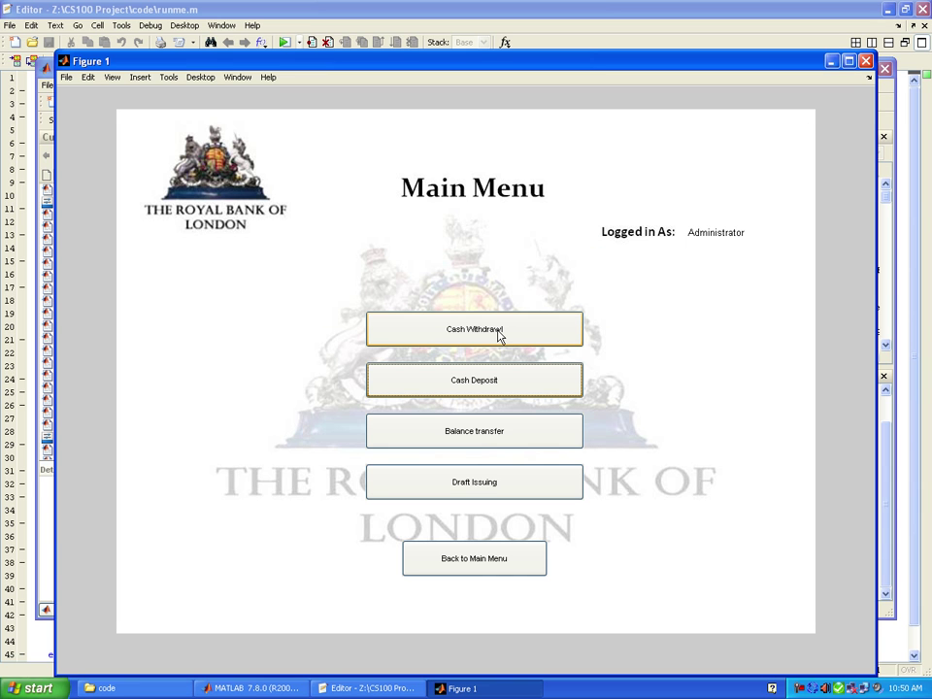
{"action": "left_click", "coordinate": [498, 331]}
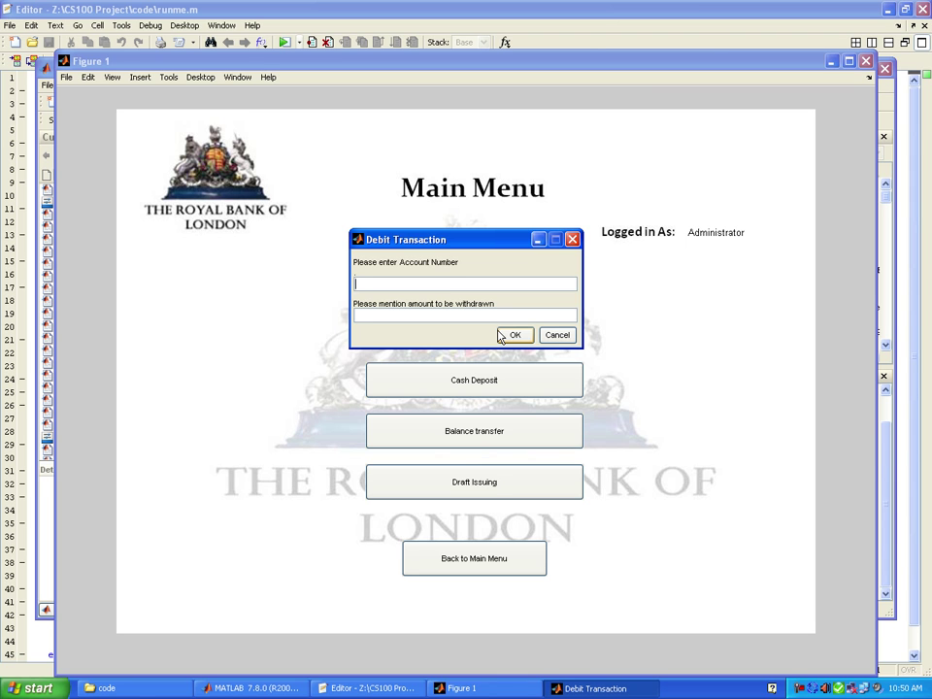
{"action": "type", "text": "6100"}
{"action": "left_click", "coordinate": [513, 335]}
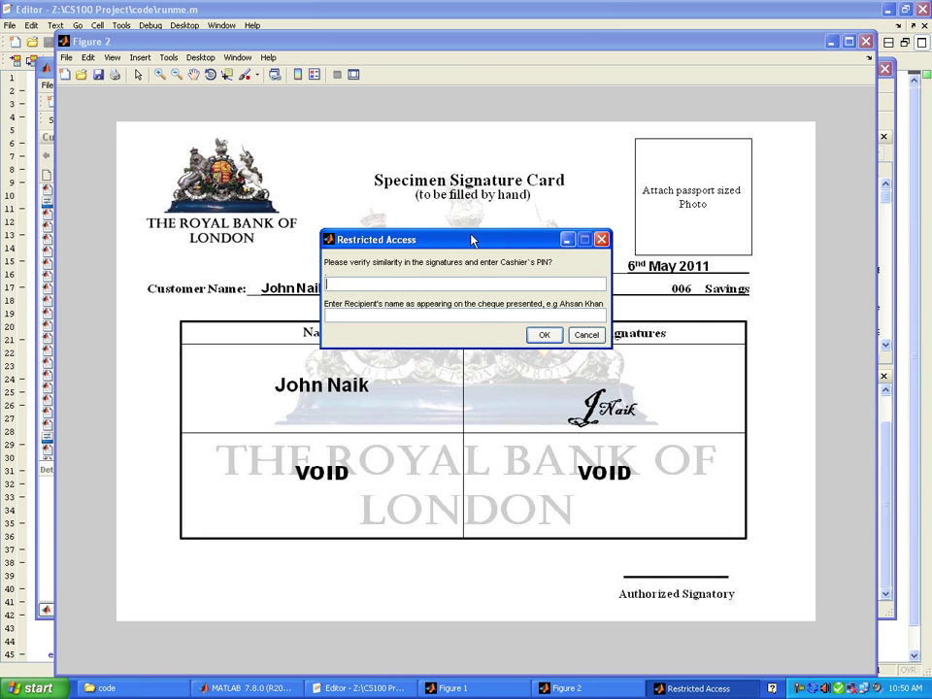
- Check the signature card, then enter the cashier PIN and recipient's name to finish
{"action": "left_click_drag", "start_coordinate": [477, 239], "coordinate": [471, 135]}
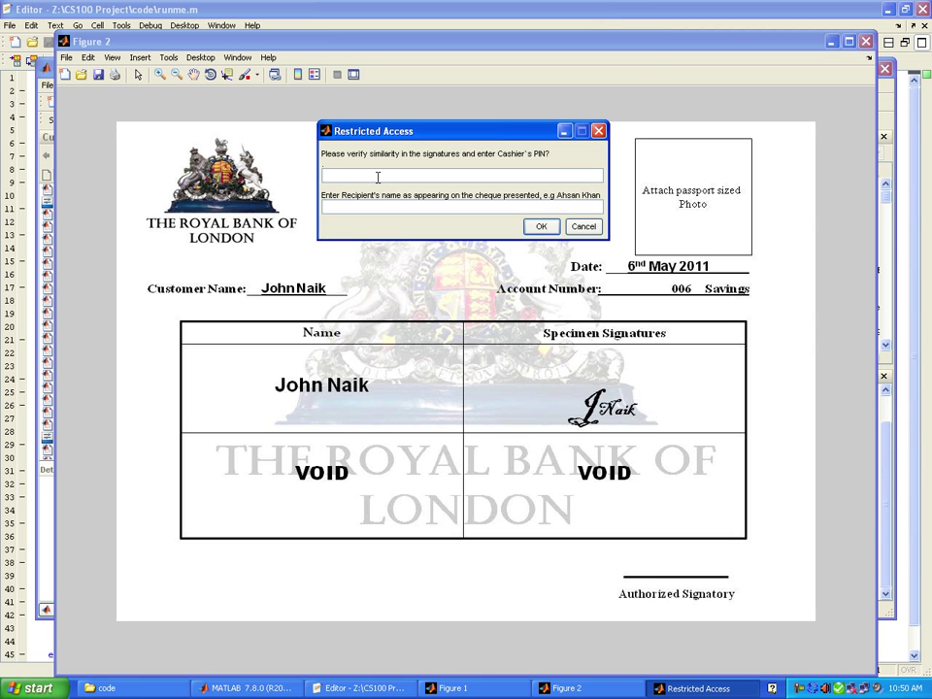
{"action": "type", "text": "car"}
{"action": "key", "text": "BackSpace"}
{"action": "type", "text": "sh"}
{"action": "key", "text": "Tab"}
{"action": "type", "text": "Amjad"}
{"action": "key", "text": "Return"}
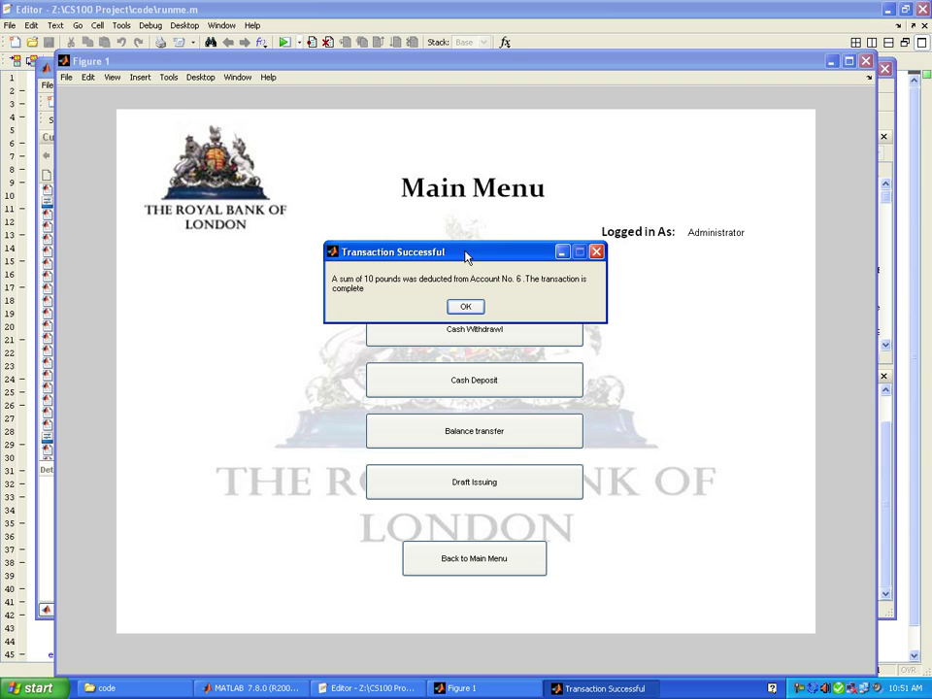
- Set up a Balance transfer of 20 pounds from the customer's account to the recipient account
{"action": "left_click", "coordinate": [467, 303]}
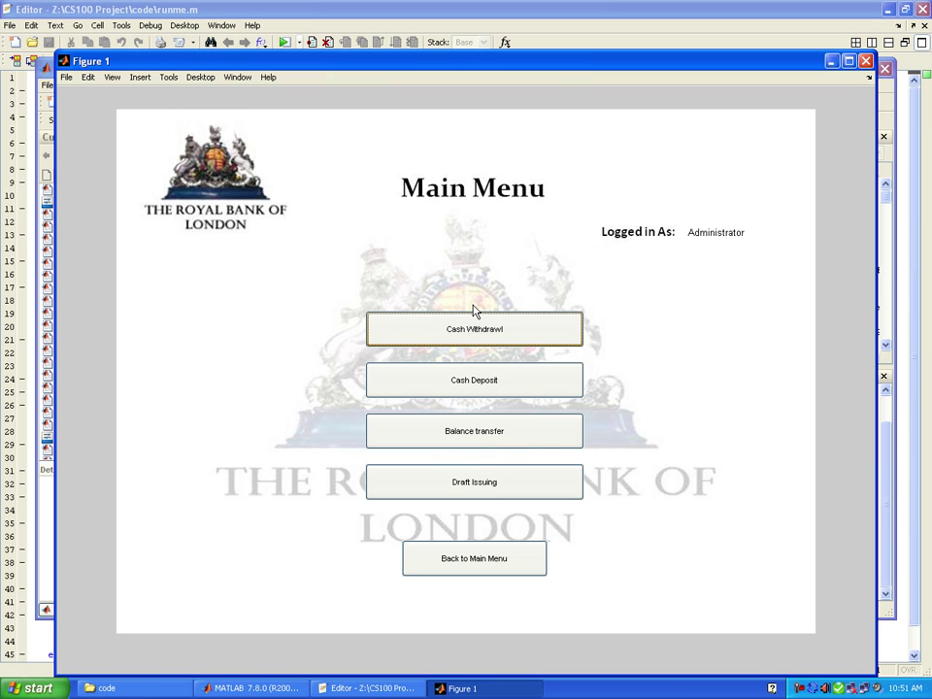
{"action": "left_click", "coordinate": [491, 445]}
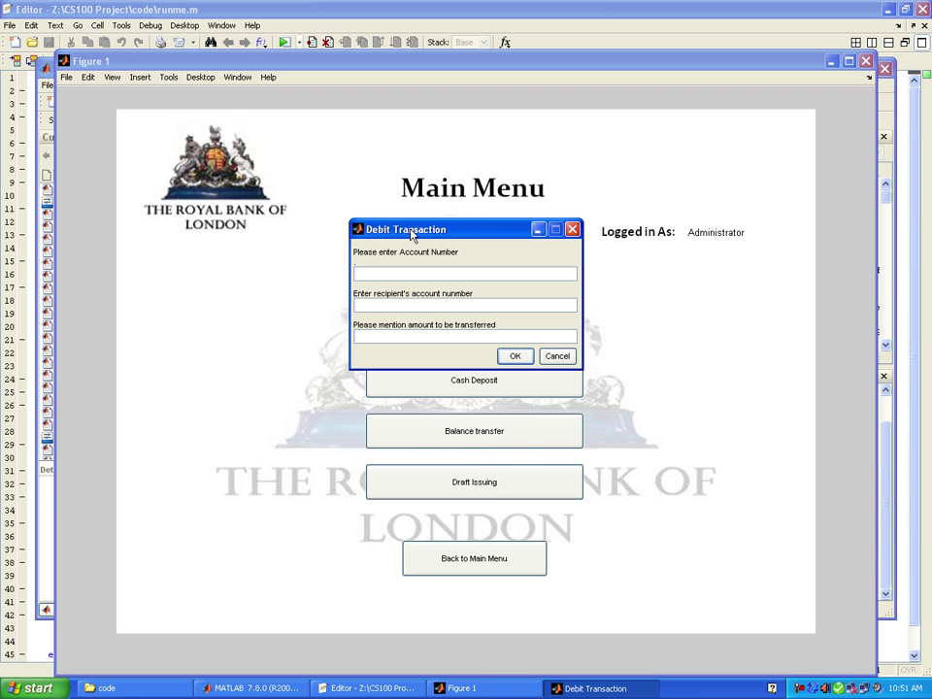
{"action": "type", "text": "6"}
{"action": "key", "text": "Tab"}
{"action": "type", "text": "5"}
{"action": "key", "text": "Tab"}
{"action": "type", "text": "20"}
{"action": "key", "text": "Return"}
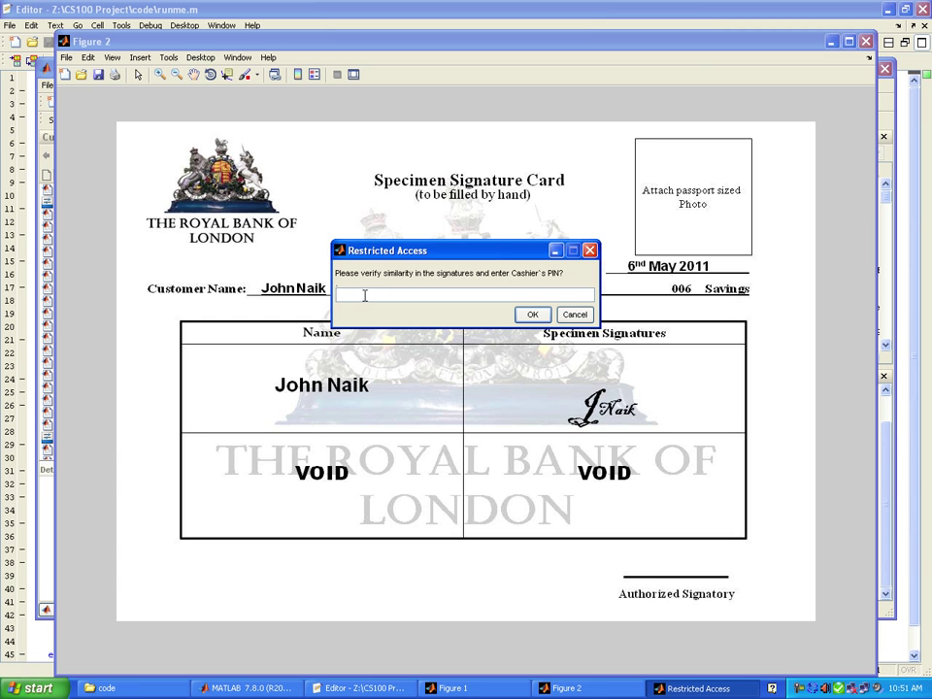
- Authorize the transfer with the cashier PIN and dismiss the success message
{"action": "type", "text": "cash"}
{"action": "key", "text": "Return"}
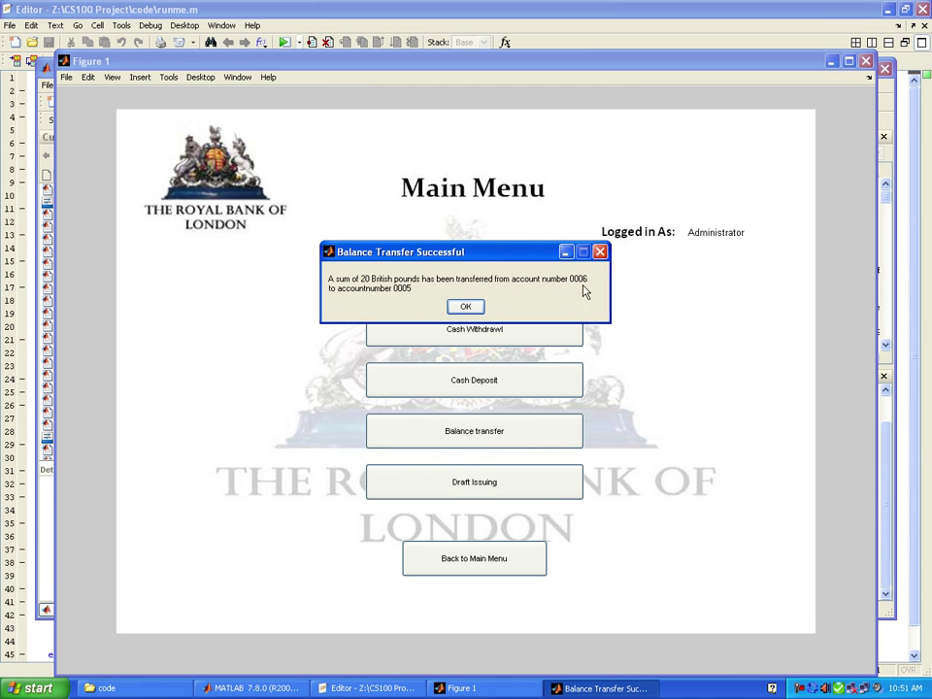
{"action": "left_click", "coordinate": [465, 306]}
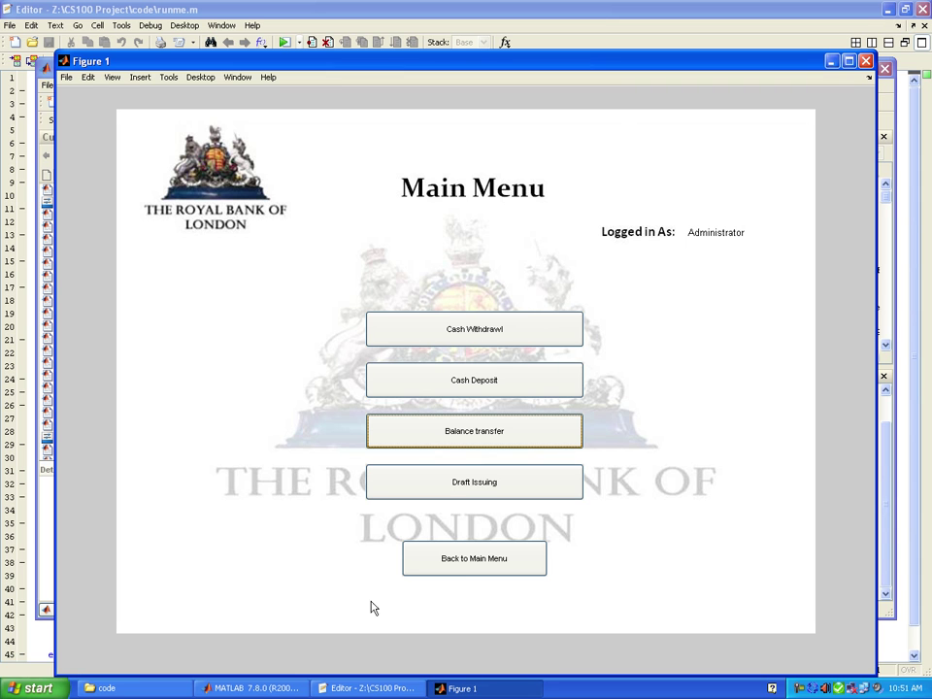
- Start Draft Issuing with the three-digit account number and a 30-pound amount
{"action": "left_click", "coordinate": [457, 493]}
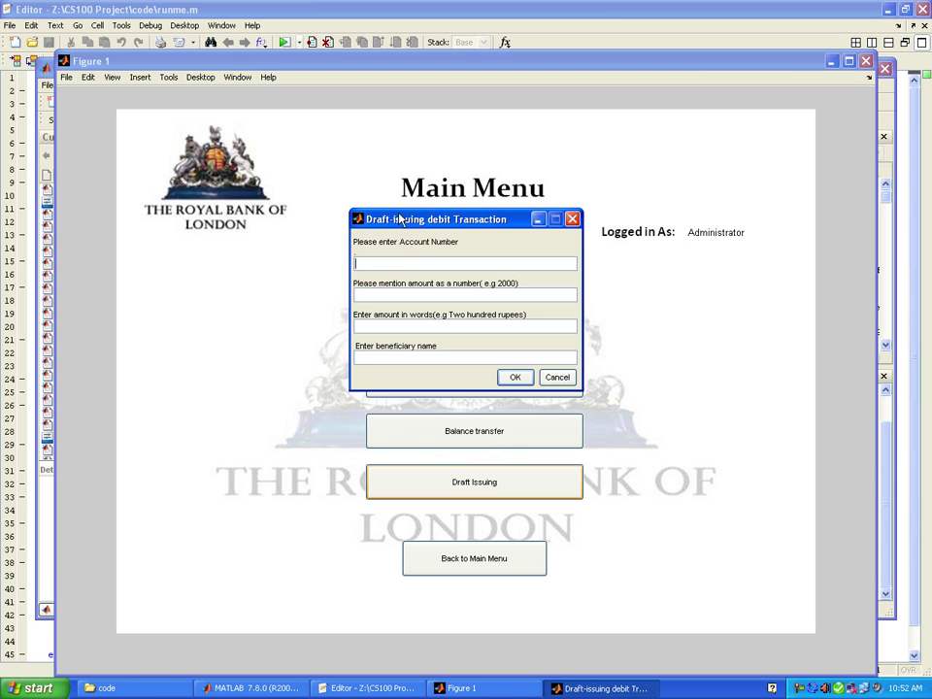
{"action": "type", "text": "6"}
{"action": "key", "text": "Tab"}
{"action": "left_click", "coordinate": [354, 262]}
{"action": "type", "text": "00"}
{"action": "left_click", "coordinate": [367, 293]}
{"action": "type", "text": "30"}
- Add 'Thirty Pounds only' in words and beneficiary 'Grudfos Group', then submit the draft
{"action": "key", "text": "Tab"}
{"action": "type", "text": "Thirty Pounds on"}
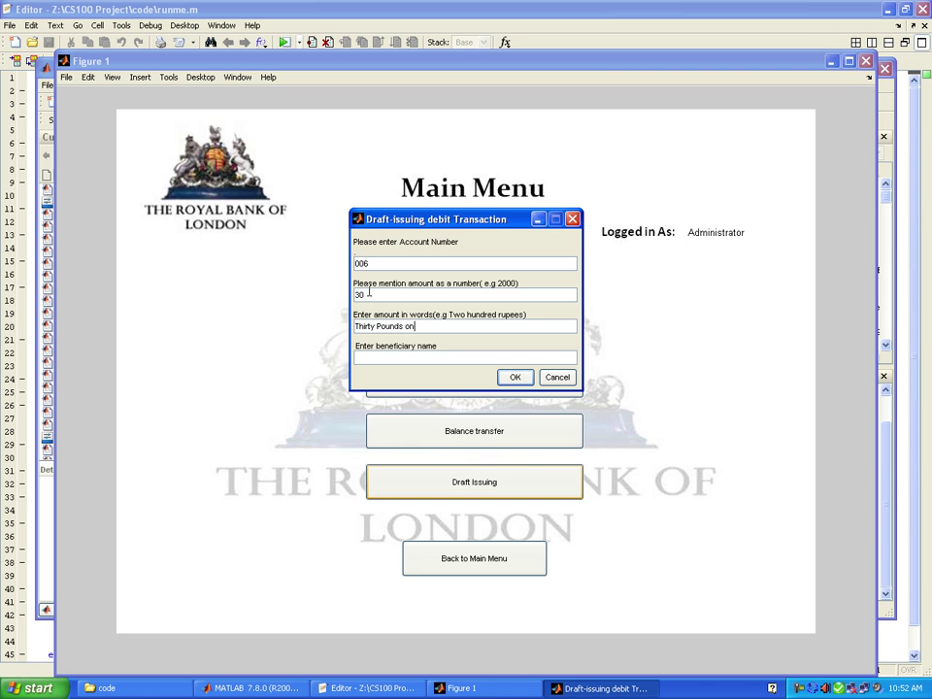
{"action": "type", "text": "ly"}
{"action": "key", "text": "Tab"}
{"action": "type", "text": "Grudfos Go"}
{"action": "key", "text": "BackSpace"}
{"action": "type", "text": "roup"}
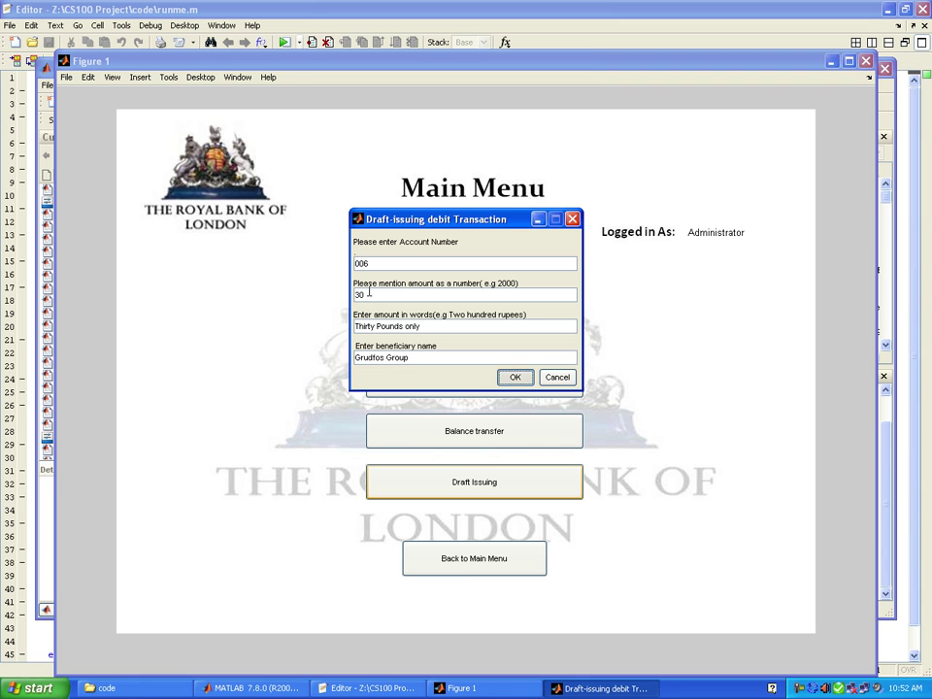
{"action": "key", "text": "Return"}
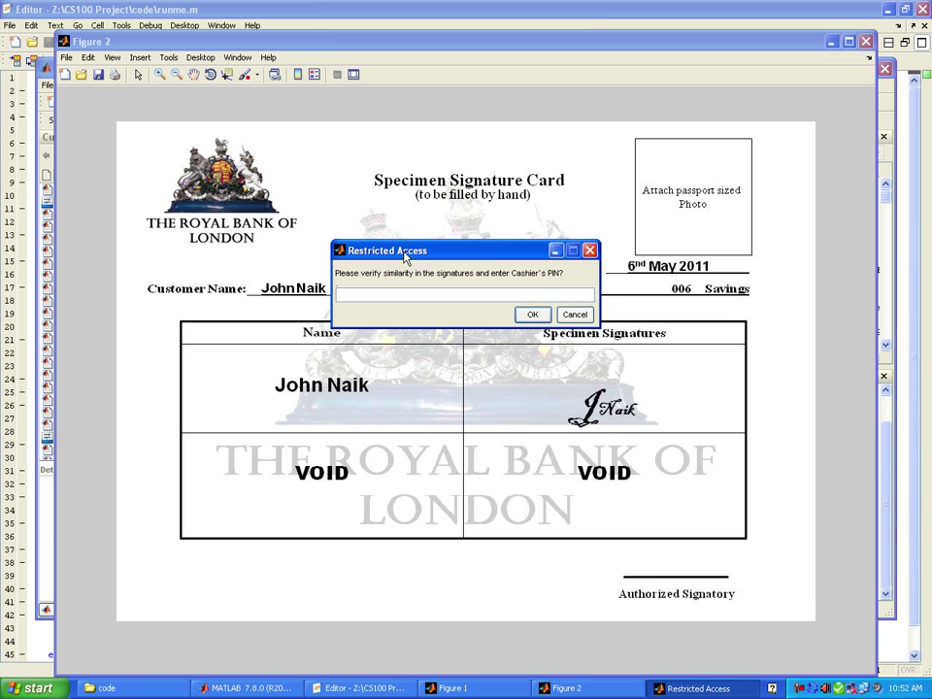
- Enter the cashier PIN to issue the 30-pound Banker's Cheque to Grudfos Group
{"action": "type", "text": "cash"}
{"action": "key", "text": "Return"}
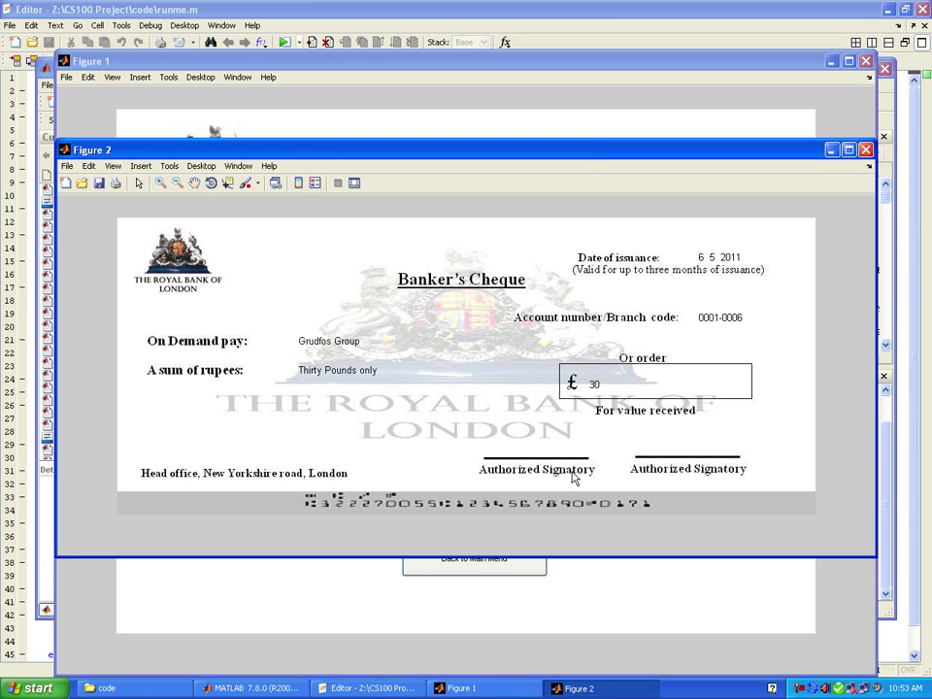
- Close the Banker's Cheque window and return to the main bank menu
{"action": "left_click", "coordinate": [866, 149]}
{"action": "left_click", "coordinate": [470, 561]}
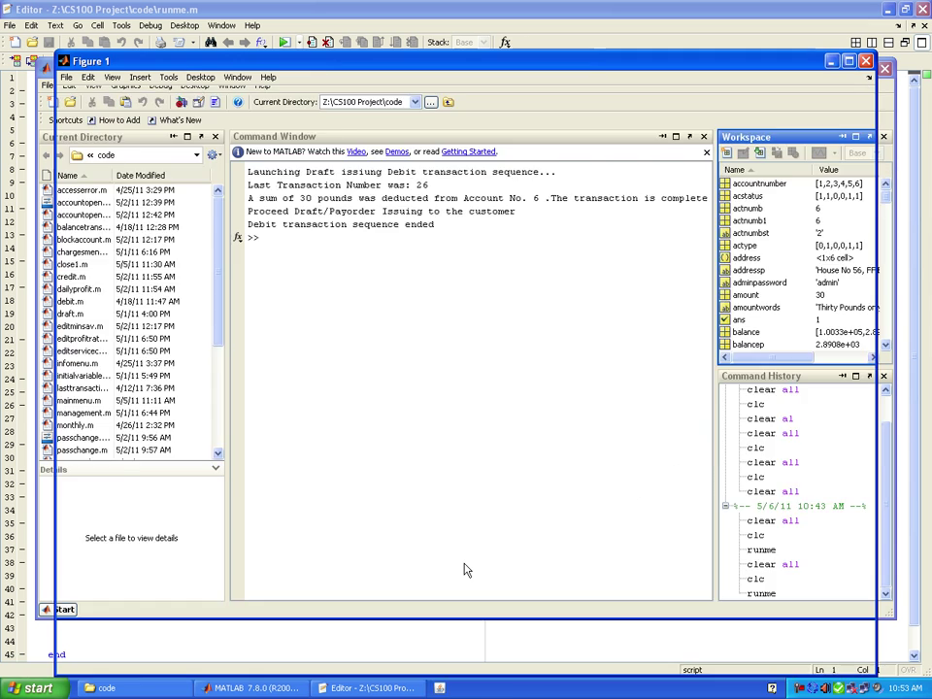
{"action": "left_click", "coordinate": [800, 689]}
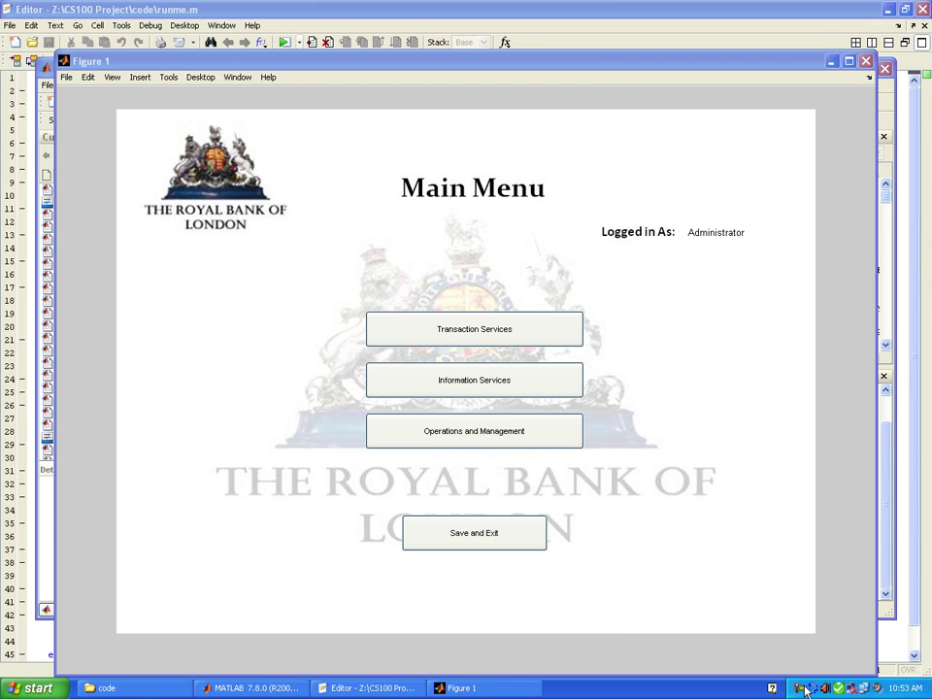
{"action": "left_click", "coordinate": [854, 624]}
- Look up the customer's profile and balance in Profile and Balance Inquiry by entering the account number
{"action": "left_click", "coordinate": [421, 388]}
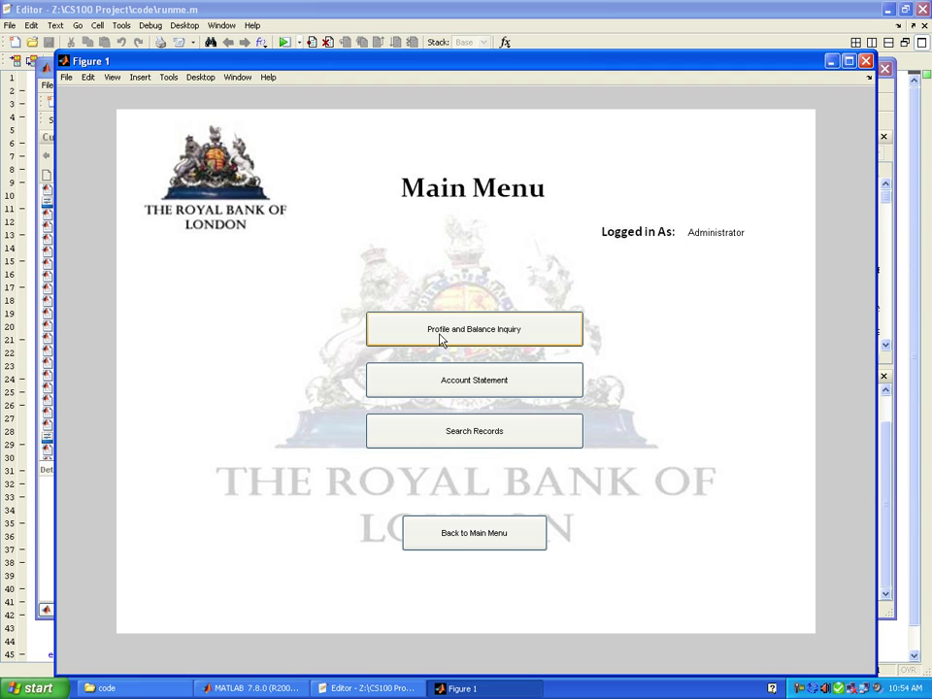
{"action": "left_click", "coordinate": [441, 339]}
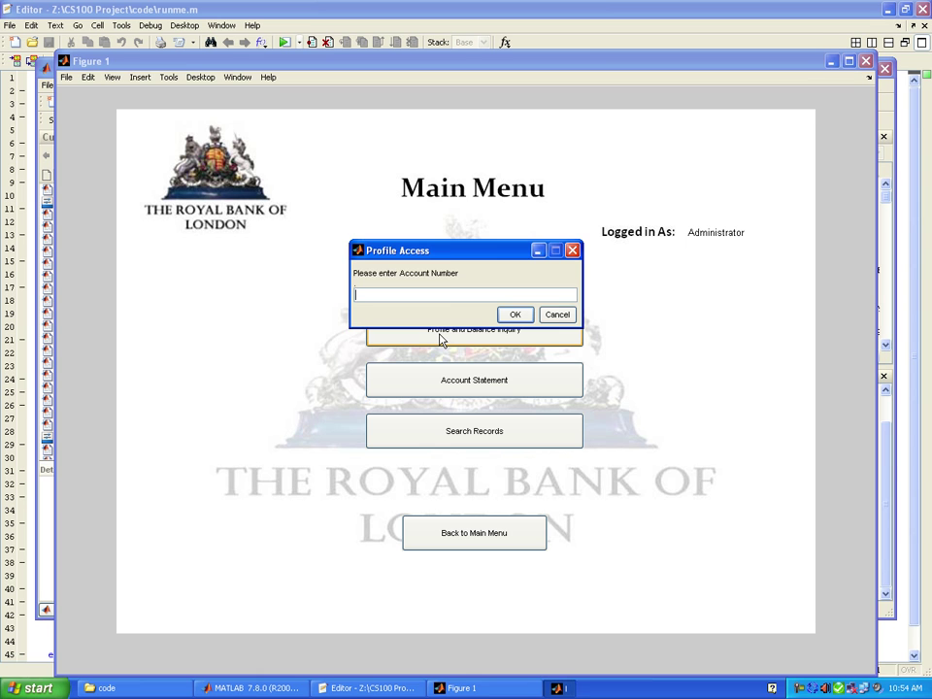
{"action": "left_click_drag", "start_coordinate": [447, 254], "coordinate": [451, 219]}
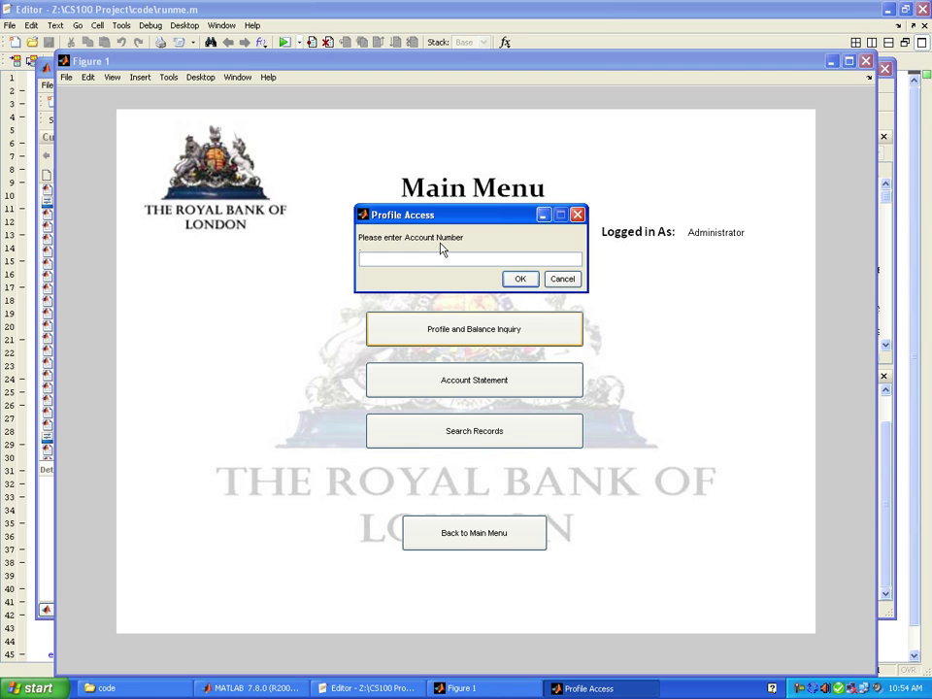
{"action": "type", "text": "6"}
{"action": "key", "text": "Return"}
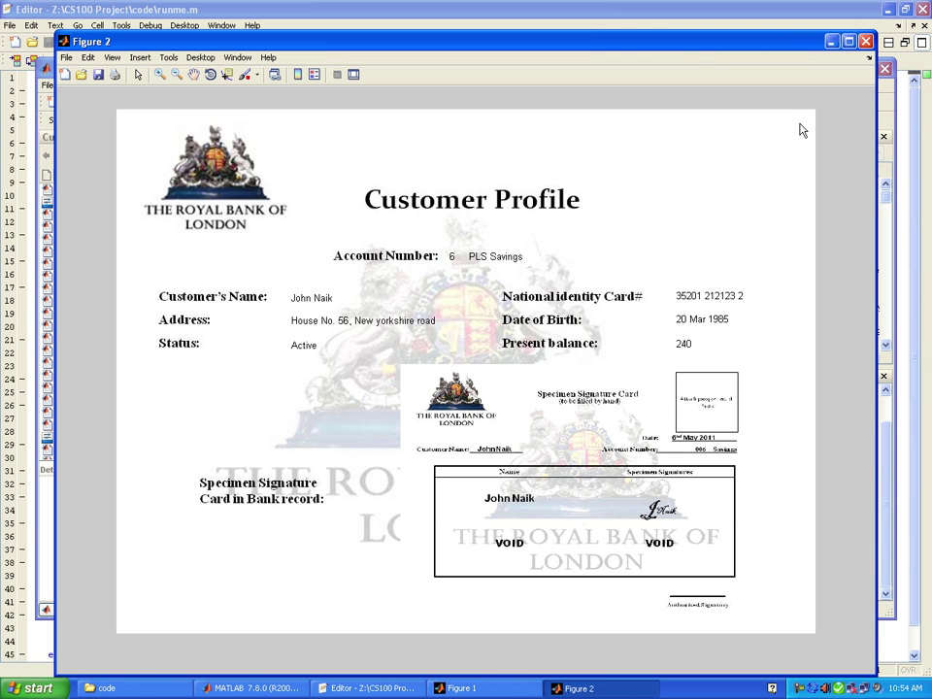
- Close the profile and request an account statement for the account from 1 5 2011 to 30 5 2011
{"action": "left_click", "coordinate": [865, 42]}
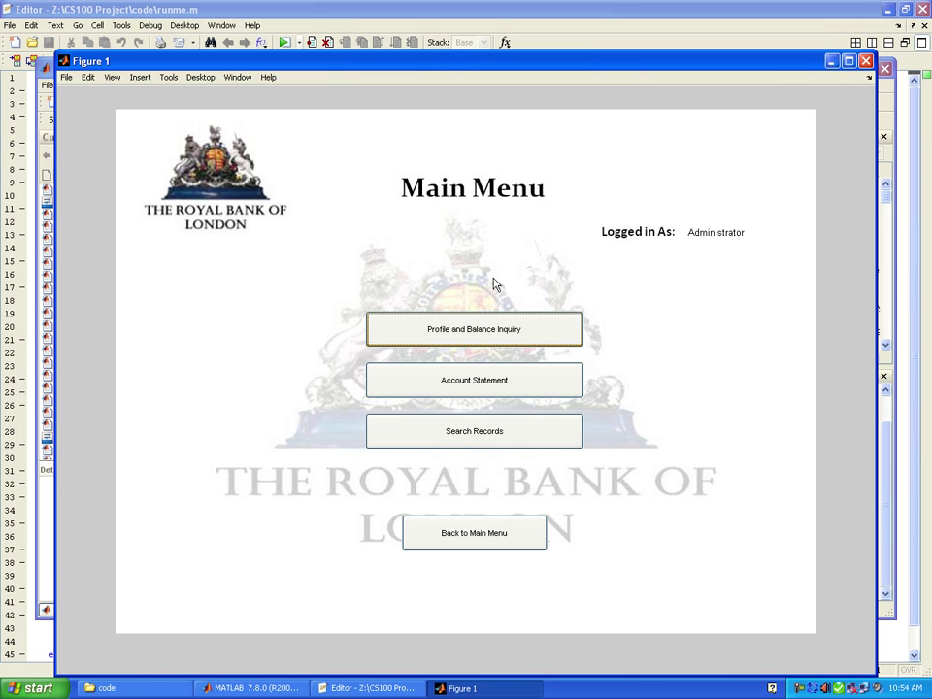
{"action": "left_click", "coordinate": [474, 388]}
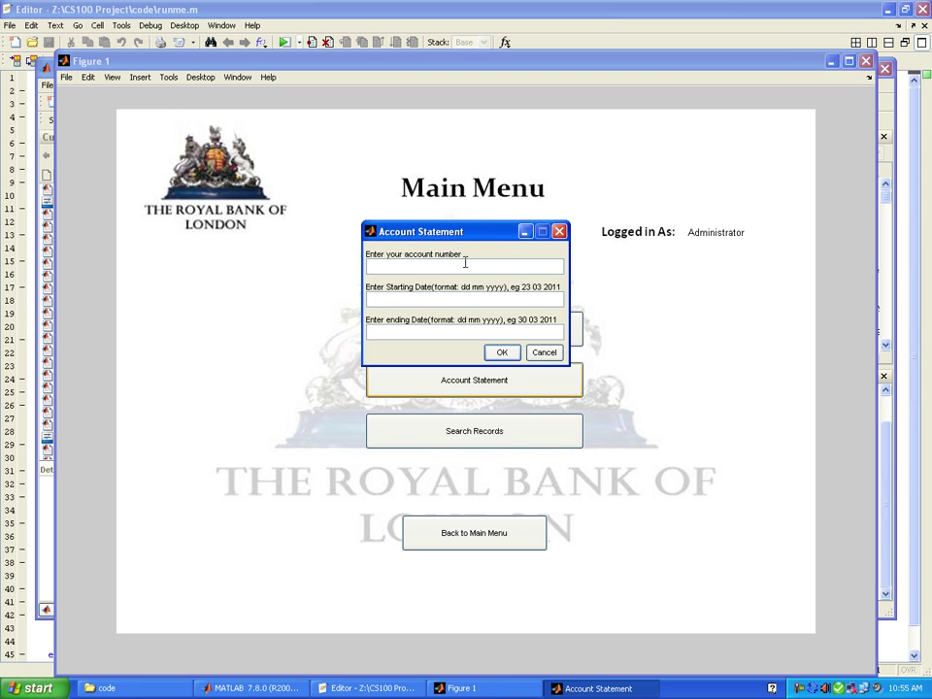
{"action": "type", "text": "6"}
{"action": "key", "text": "Tab"}
{"action": "type", "text": "1"}
{"action": "type", "text": "5 2011"}
{"action": "type", "text": "30 "}
{"action": "type", "text": "5 2011"}
{"action": "key", "text": "Tab"}
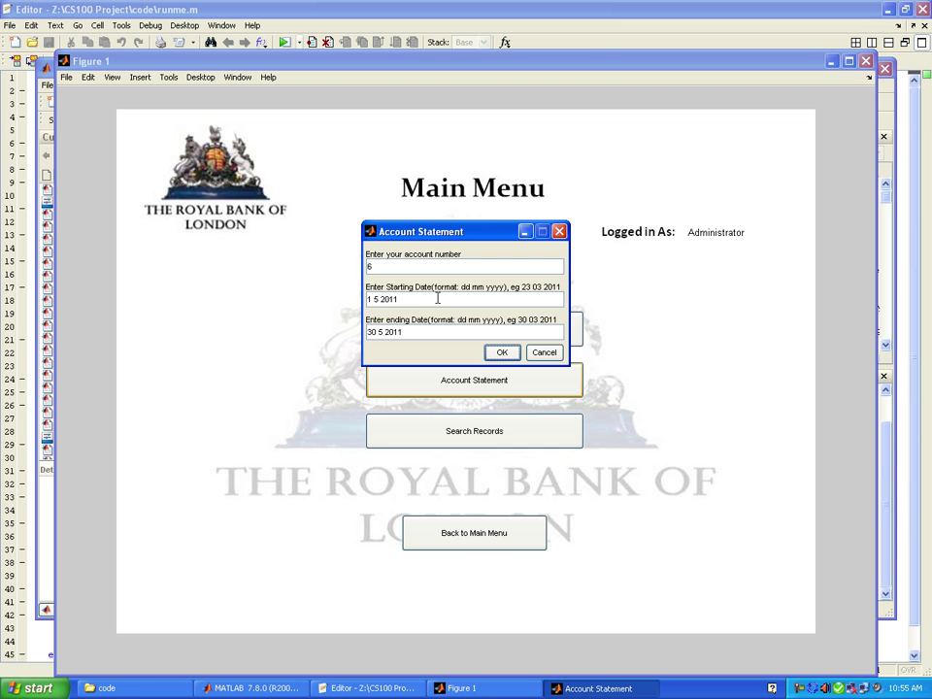
- Generate the statement, showing four transactions and an ending balance of 240
{"action": "key", "text": "Return"}
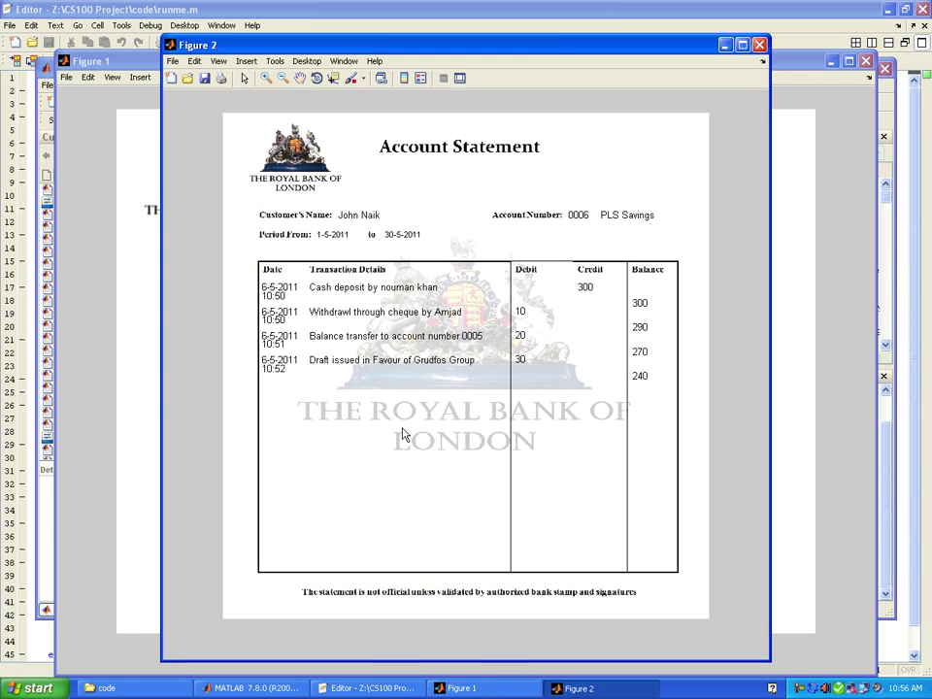
- Close the statement and run a Search Records name search for jony, finding two accounts
{"action": "left_click", "coordinate": [760, 44]}
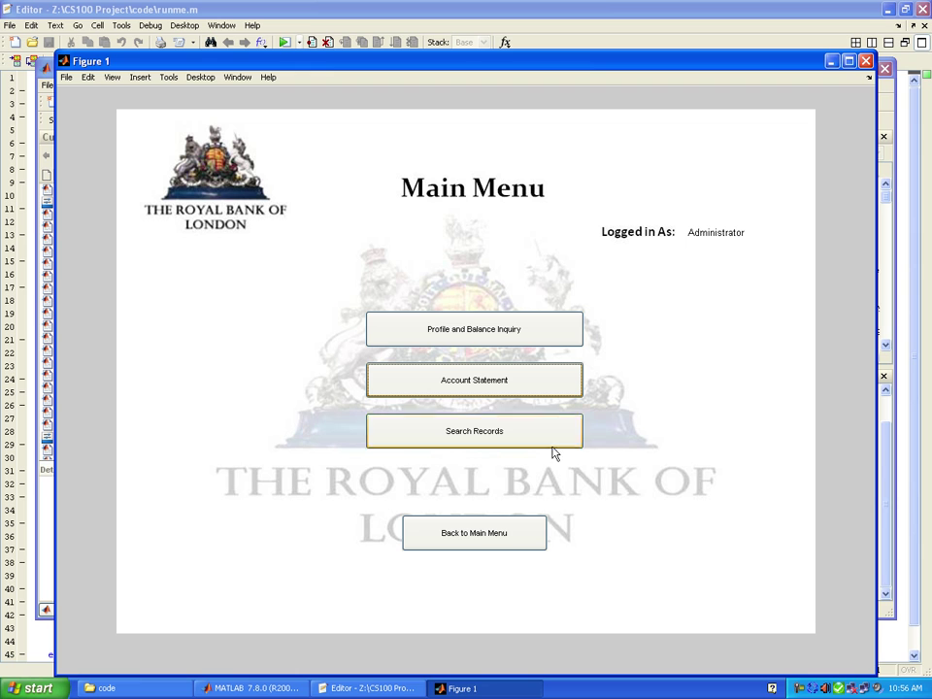
{"action": "left_click", "coordinate": [476, 433]}
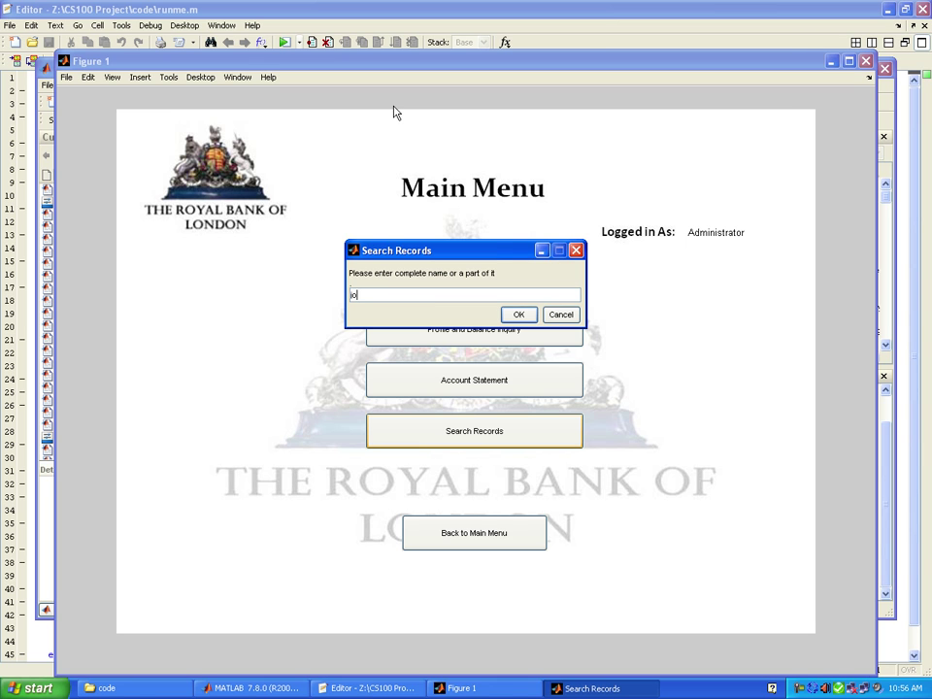
{"action": "type", "text": "ny"}
{"action": "key", "text": "Tab"}
{"action": "key", "text": "Return"}
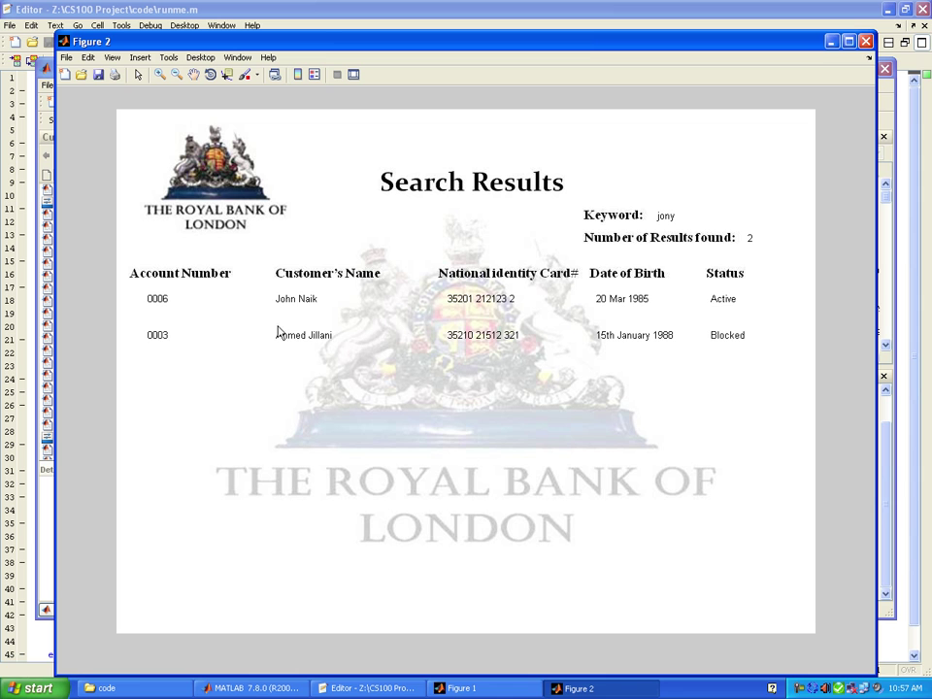
- Close the jony results and run a new name search for ahmed, listing four accounts
{"action": "left_click", "coordinate": [865, 41]}
{"action": "left_click", "coordinate": [473, 426]}
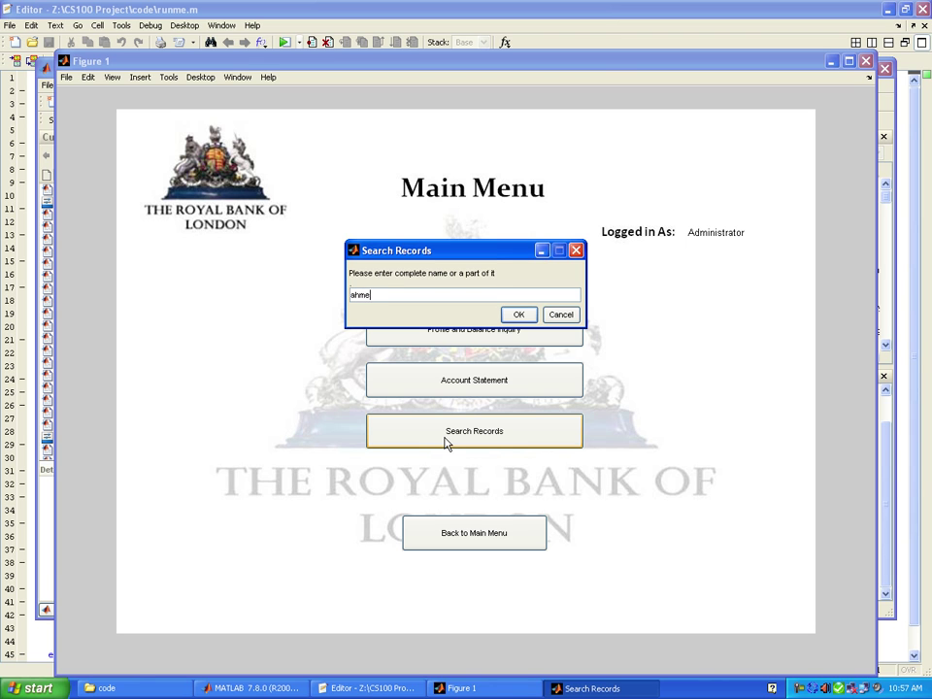
{"action": "key", "text": "Return"}
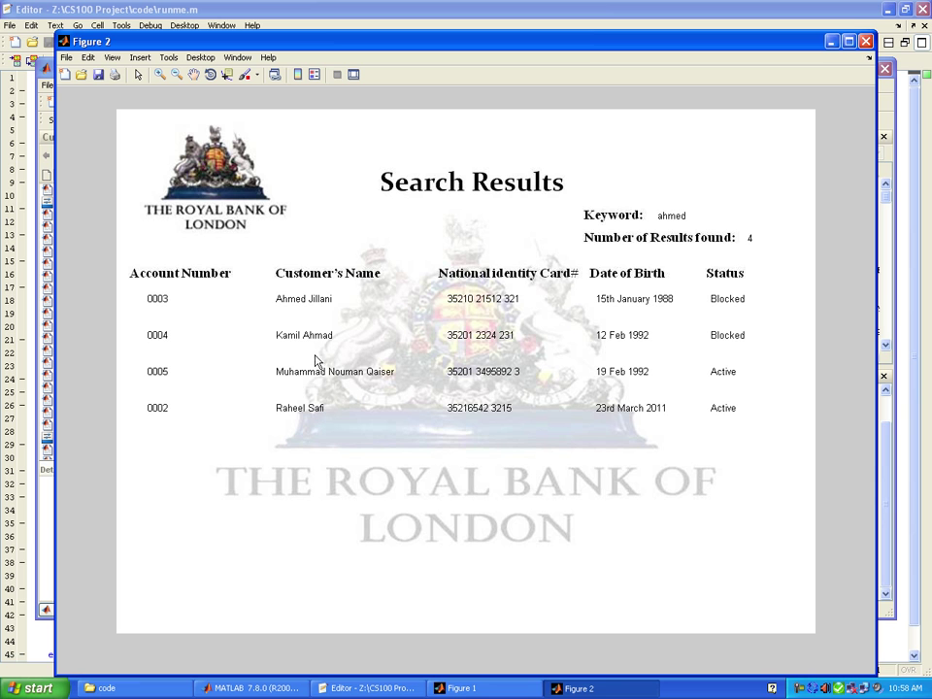
- Close the ahmed results and search customer records for nomi, showing three accounts
{"action": "left_click", "coordinate": [865, 40]}
{"action": "left_click", "coordinate": [559, 444]}
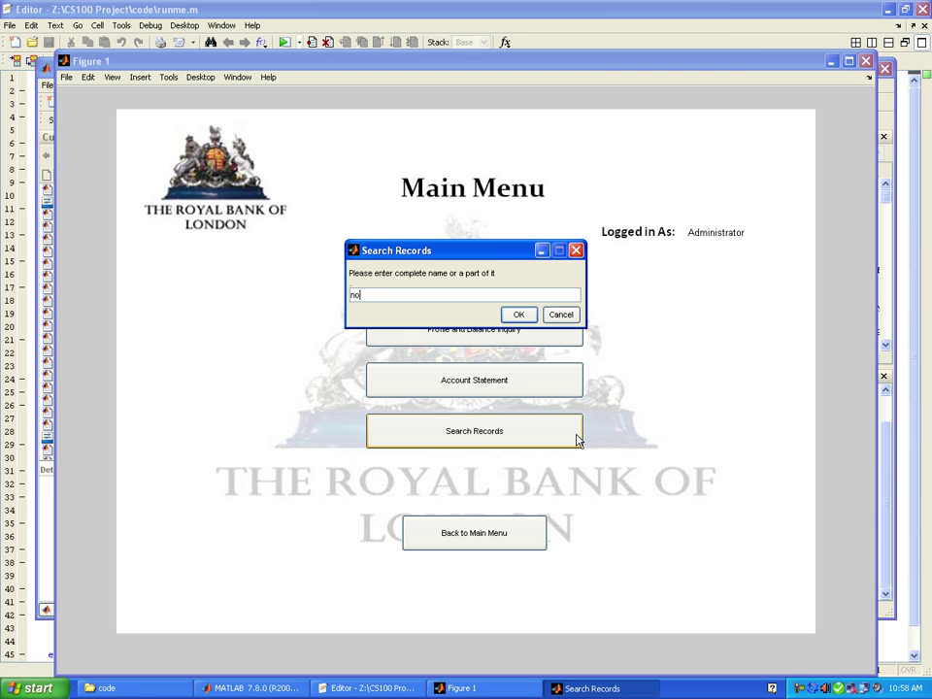
{"action": "type", "text": "nomi"}
{"action": "key", "text": "Tab"}
{"action": "key", "text": "Return"}
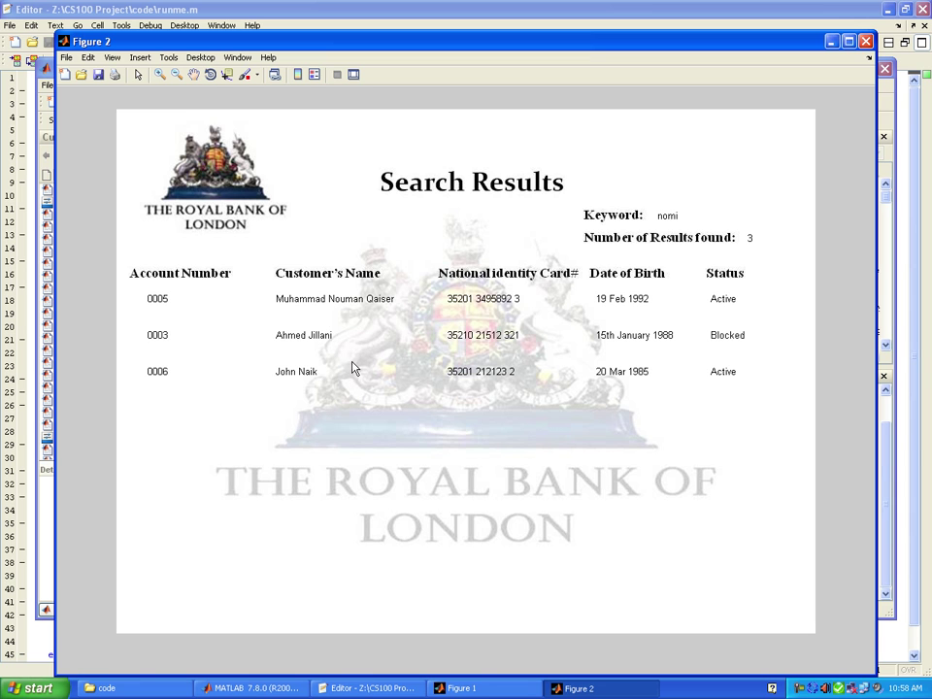
- Close the nomi results and open the treasury current account's profile, showing balance 100326.76
{"action": "left_click", "coordinate": [865, 43]}
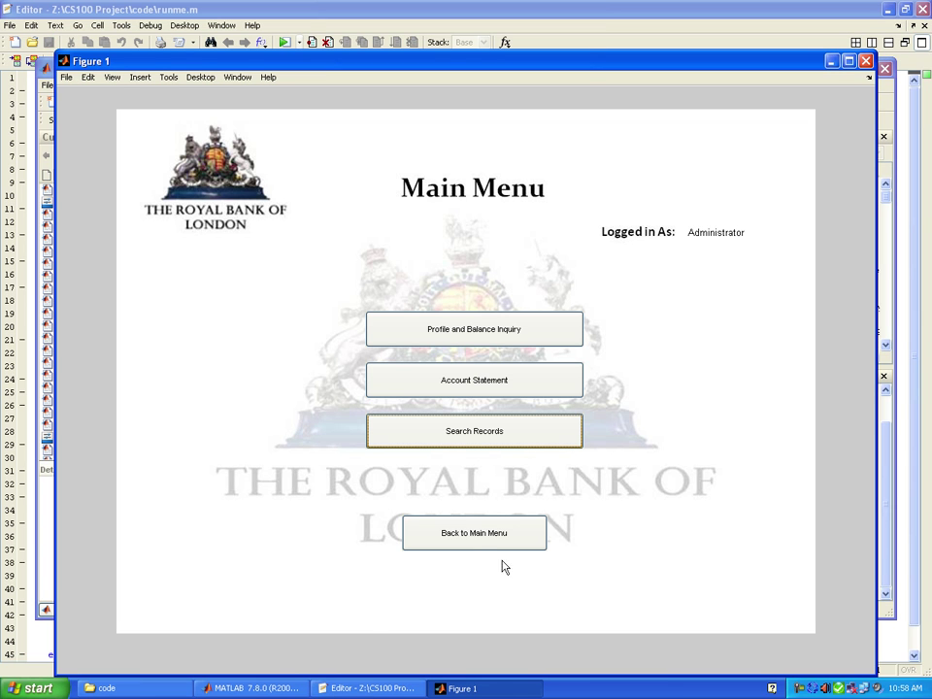
{"action": "left_click", "coordinate": [476, 548]}
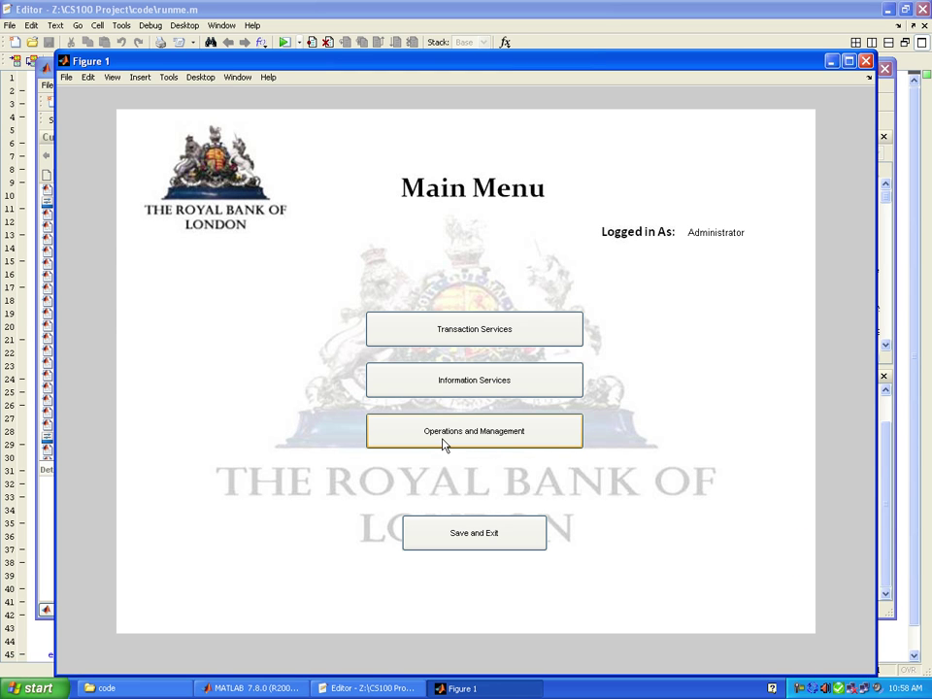
{"action": "left_click", "coordinate": [451, 388]}
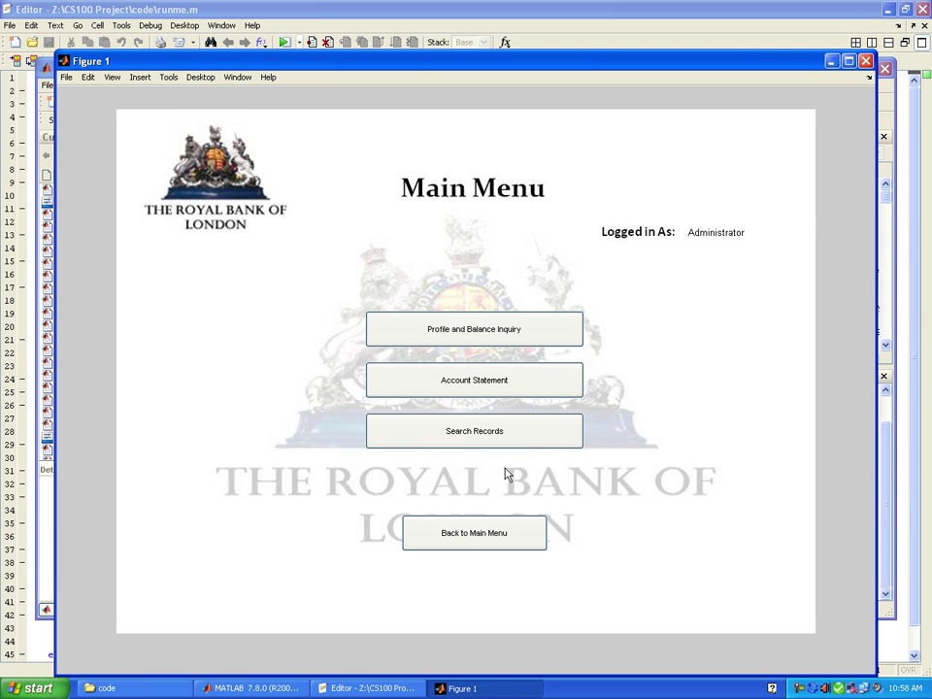
{"action": "left_click", "coordinate": [488, 347]}
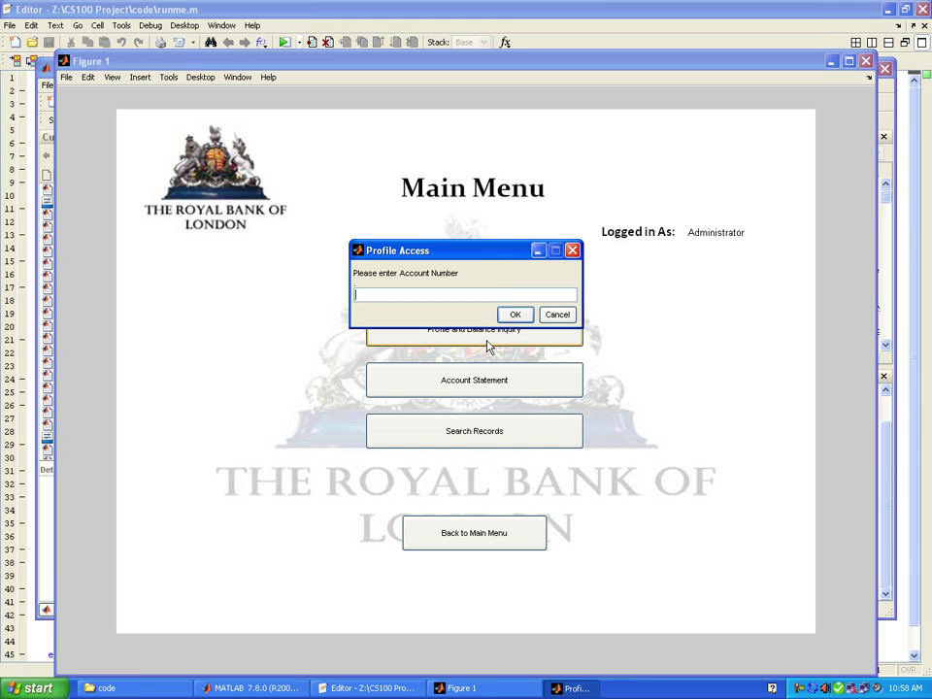
{"action": "type", "text": "1"}
{"action": "key", "text": "Return"}
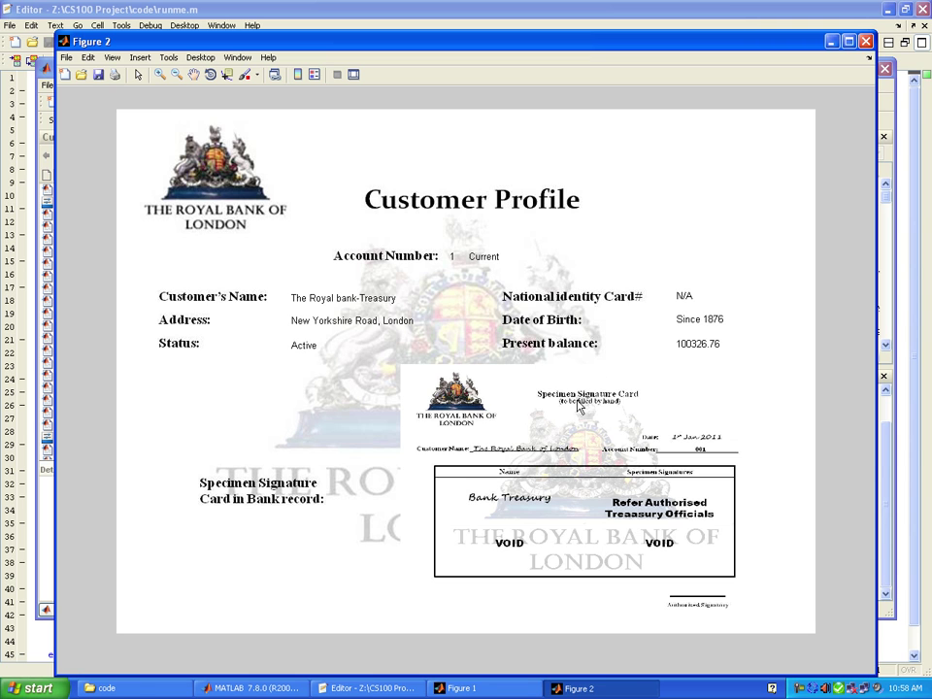
- Close the treasury profile, return to the main menu, and open Operations and Management
{"action": "left_click", "coordinate": [866, 42]}
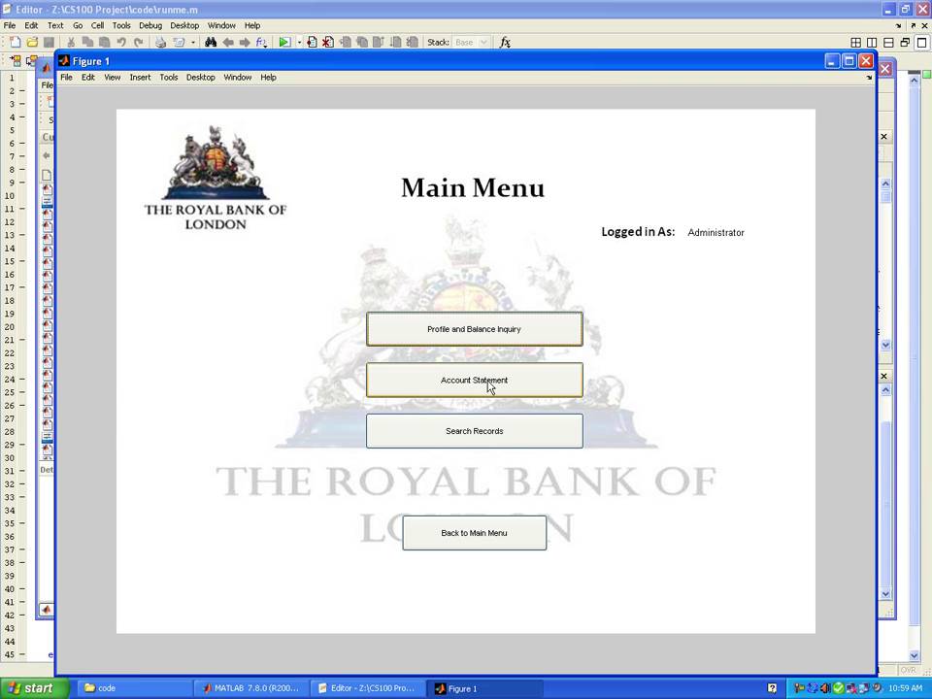
{"action": "left_click", "coordinate": [476, 534]}
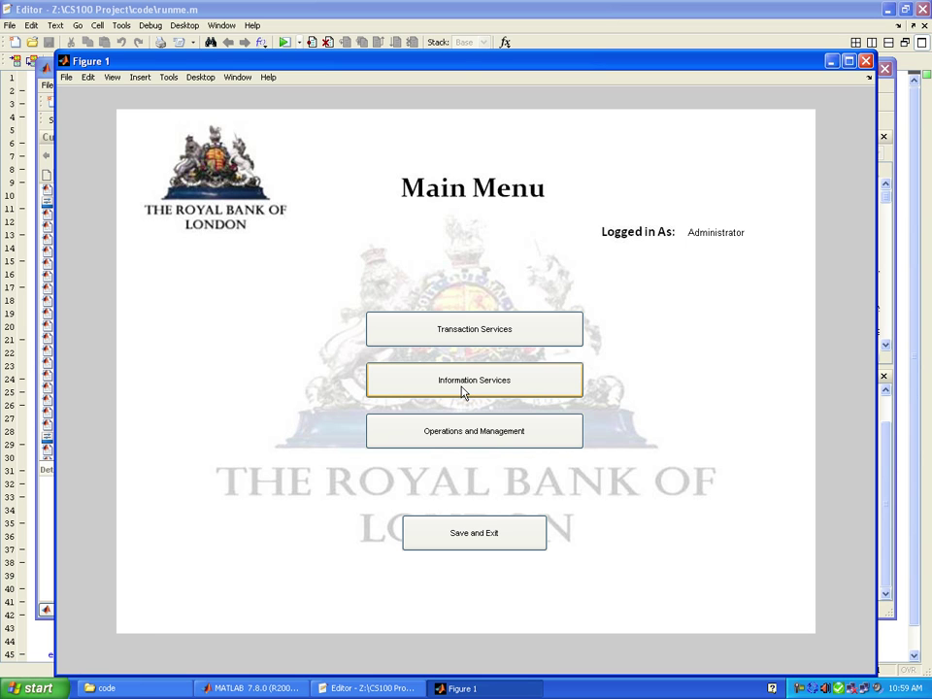
{"action": "left_click", "coordinate": [461, 440]}
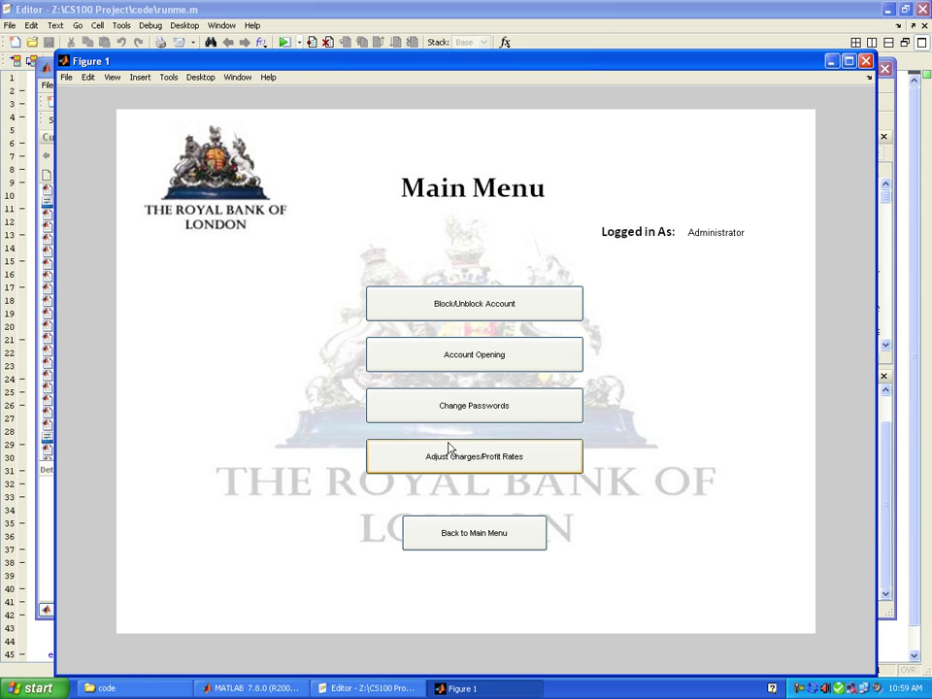